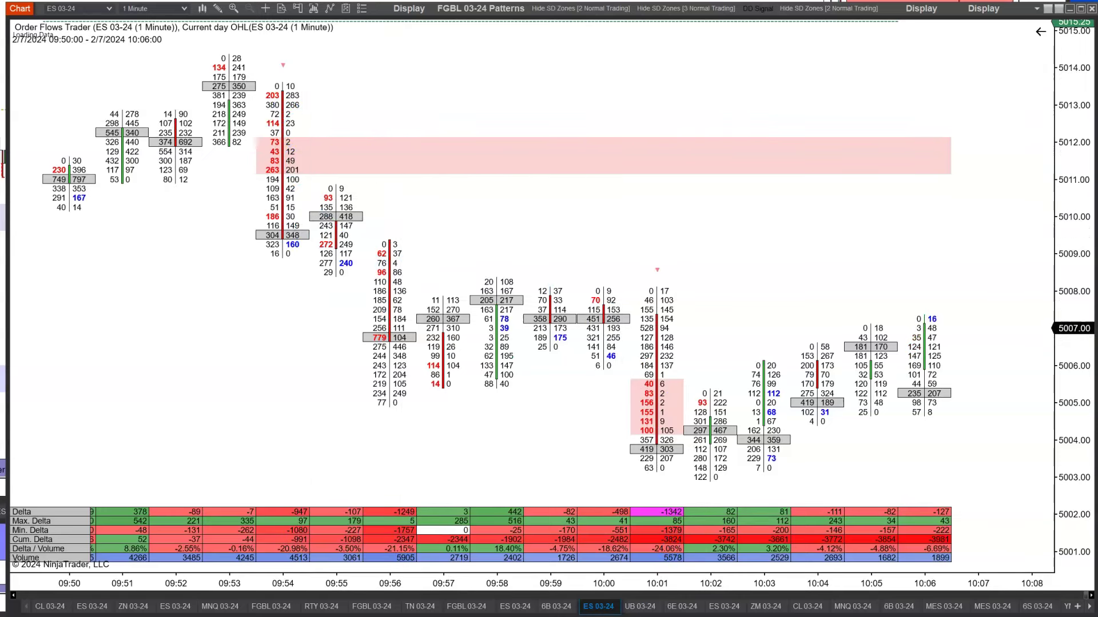
Step: Switch the UB 03-24 chart to 1-minute bars and examine its earlier footprint bars back to about 09:16
click(637, 609)
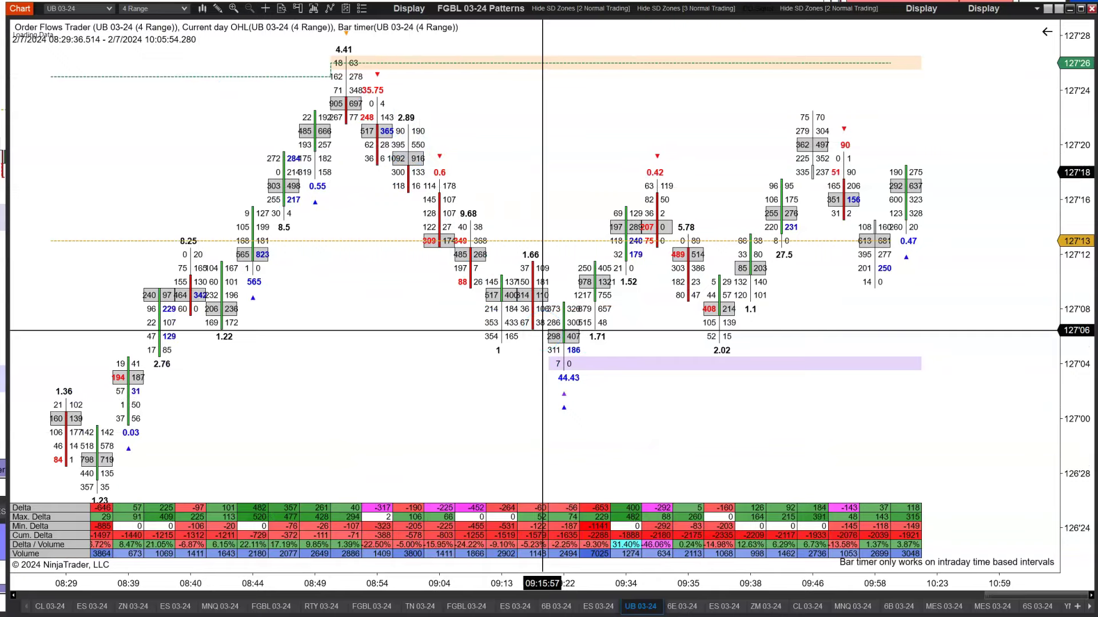
click(184, 11)
click(178, 24)
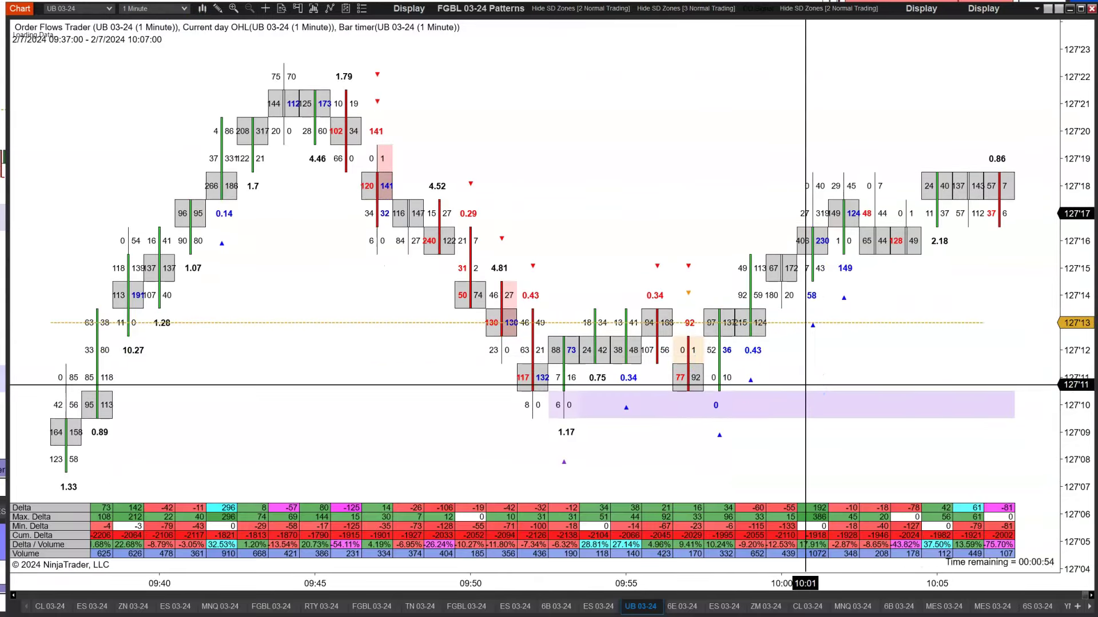
scroll(805, 384, up, 10)
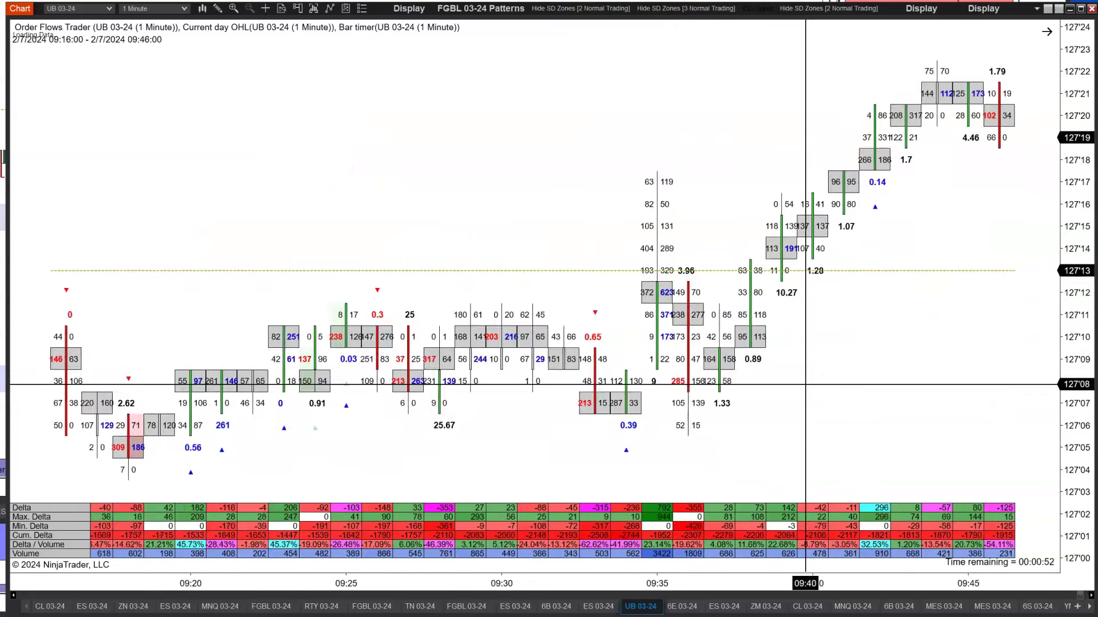
scroll(566, 434, up, 5)
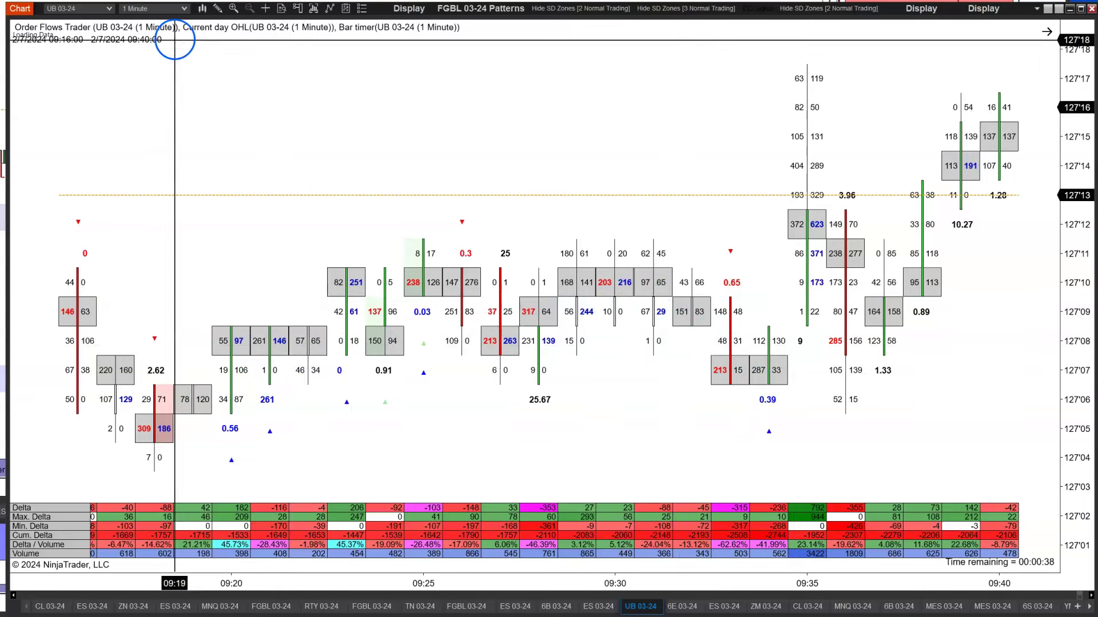
Step: Set the UB 03-24 chart's interval to 4 Range
click(186, 10)
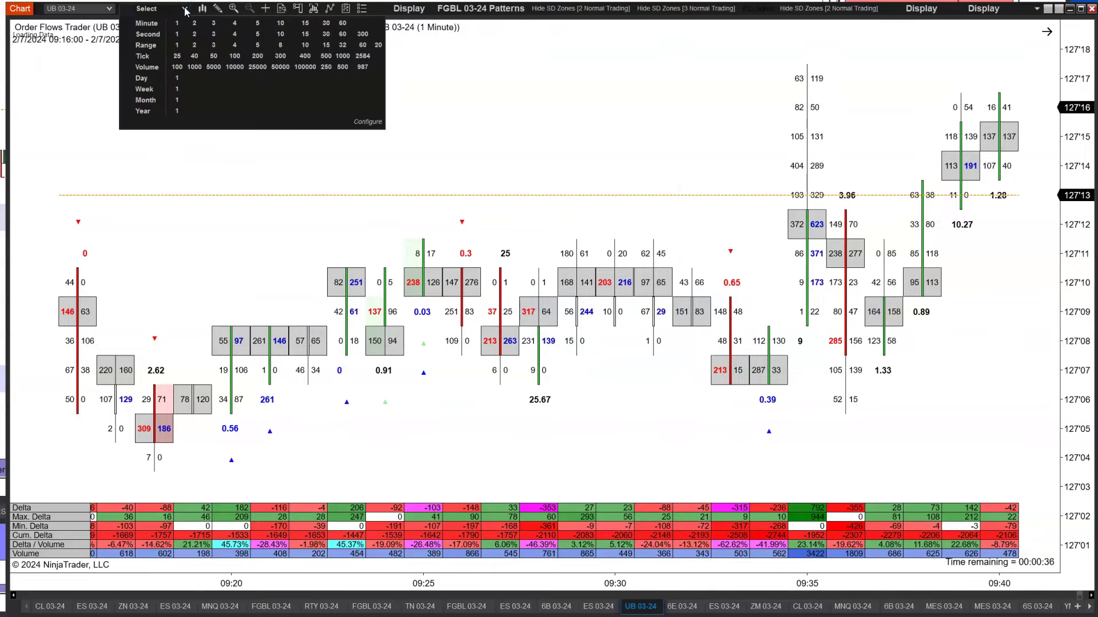
click(235, 45)
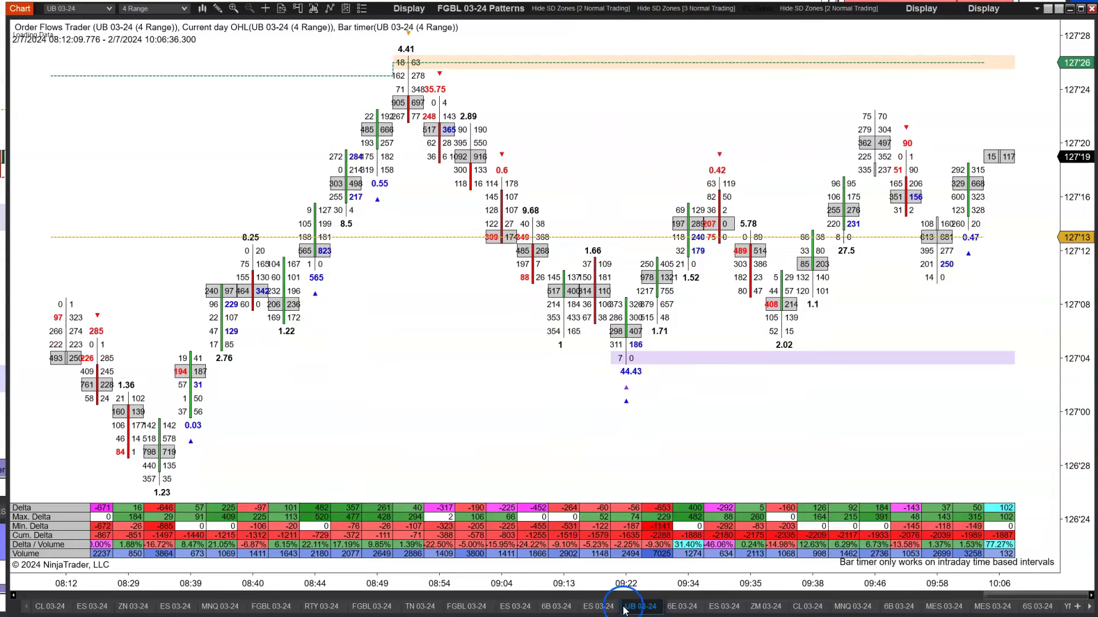
Step: Go to the ES 03-24 chart and set its interval to 5 minutes
click(598, 606)
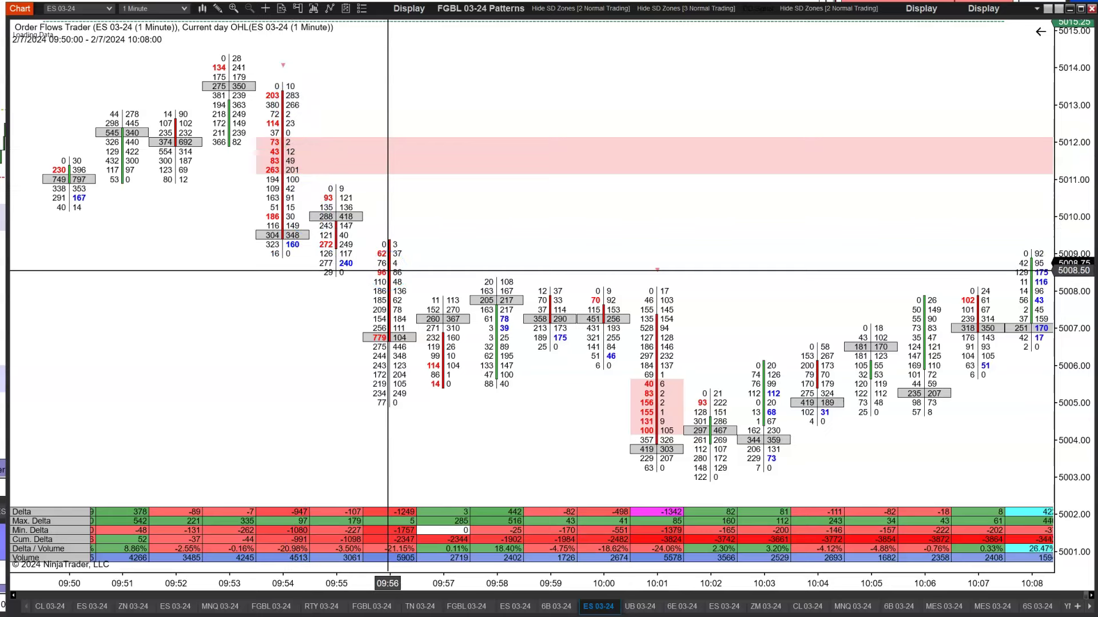
click(183, 9)
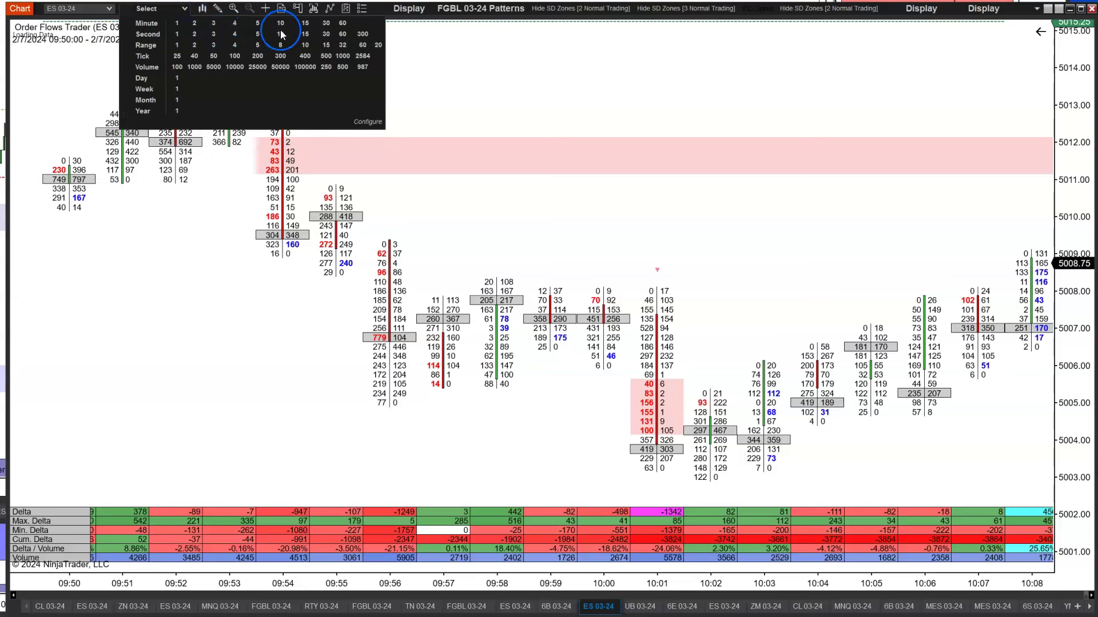
click(257, 27)
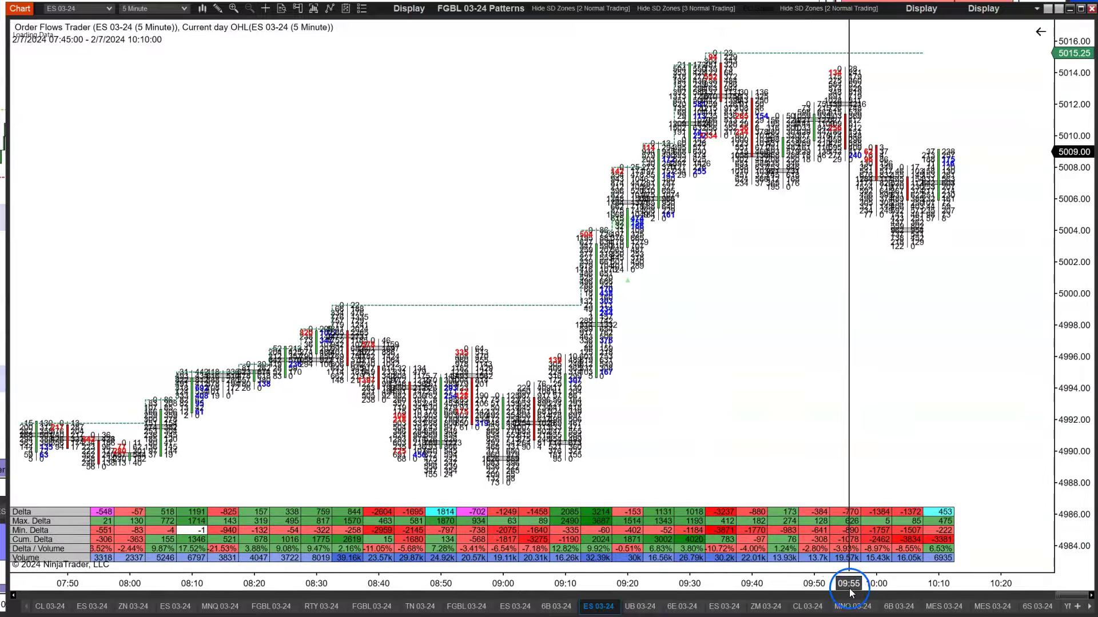
Step: Widen the 5-minute bars, stretch the price scale and examine the ES footprints between 08:00 and 10:10 for shaded zones
drag(850, 586, 644, 593)
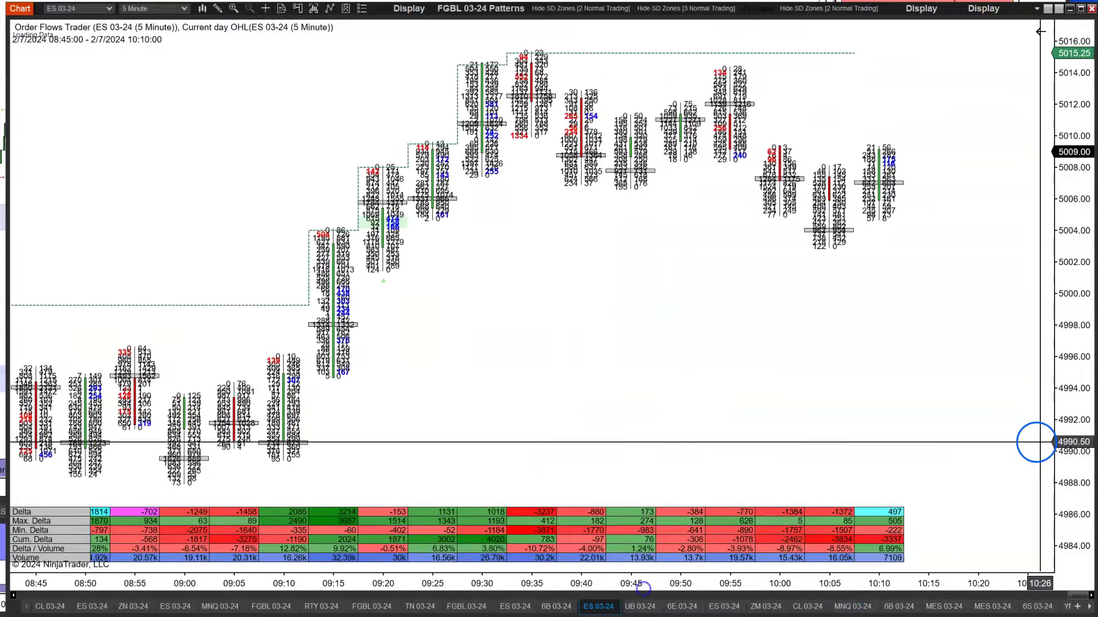
drag(1056, 441, 1057, 338)
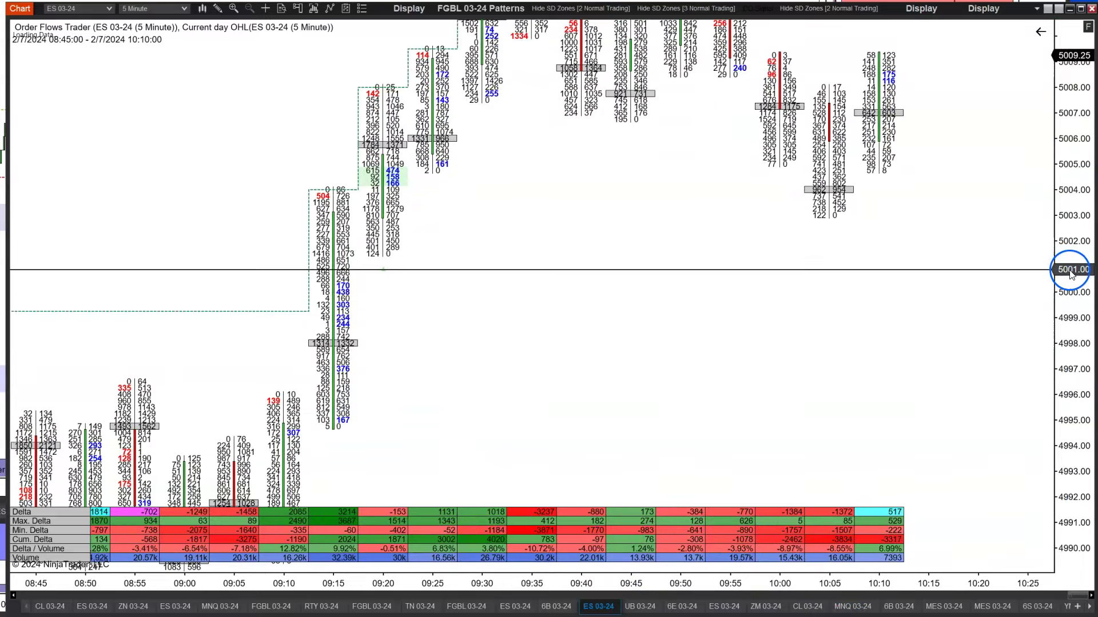
drag(1065, 269, 1065, 364)
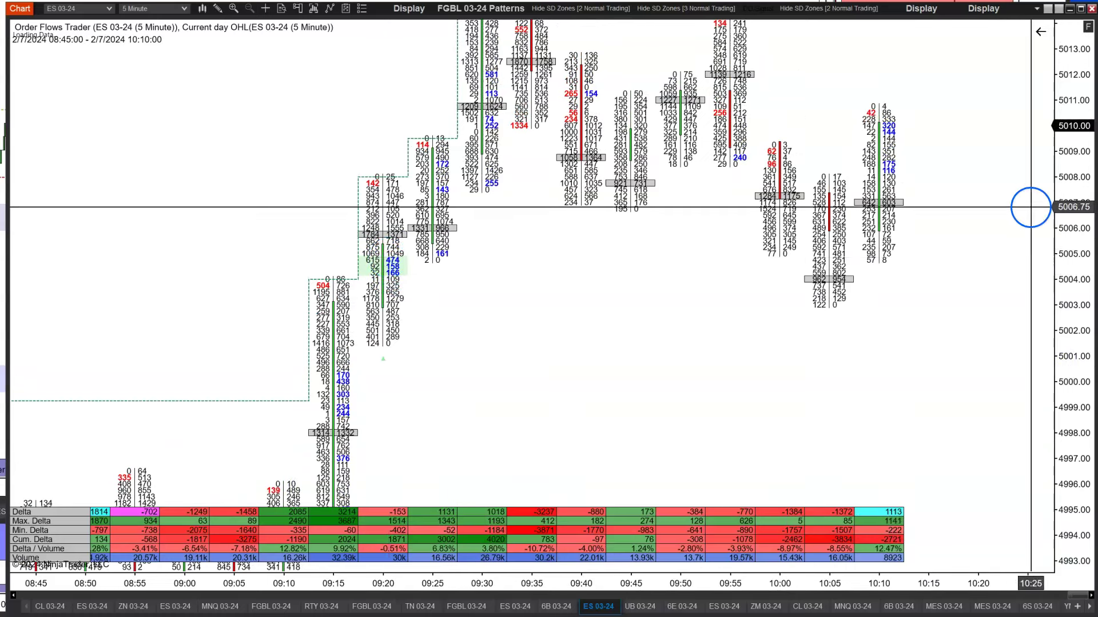
drag(1073, 206, 1074, 291)
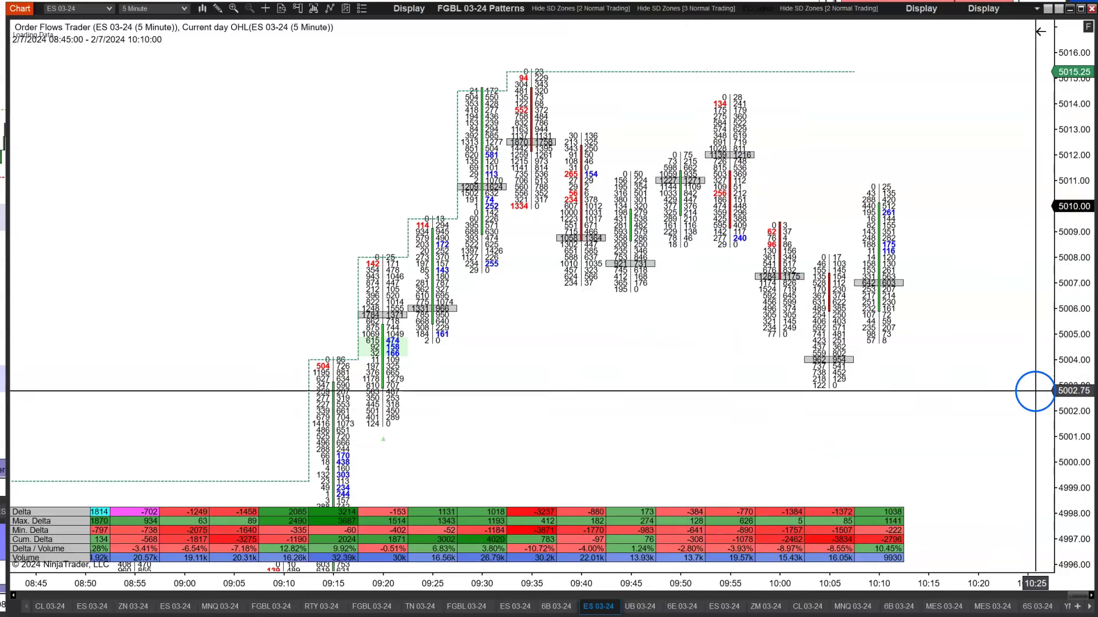
drag(1051, 396, 1028, 188)
scroll(613, 294, up, 5)
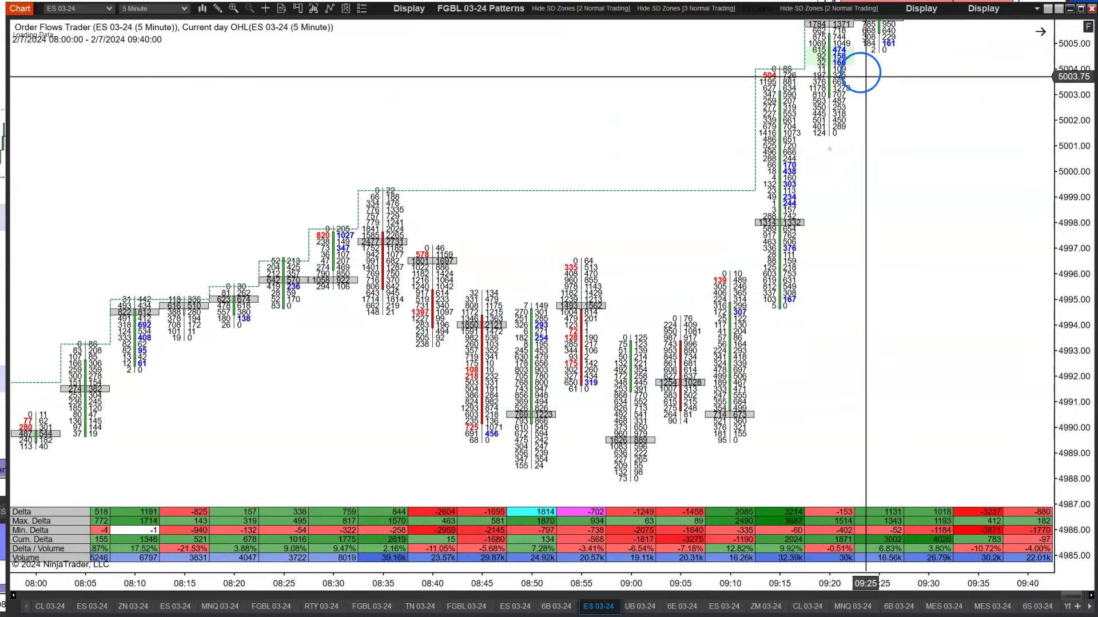
drag(1064, 212, 1074, 246)
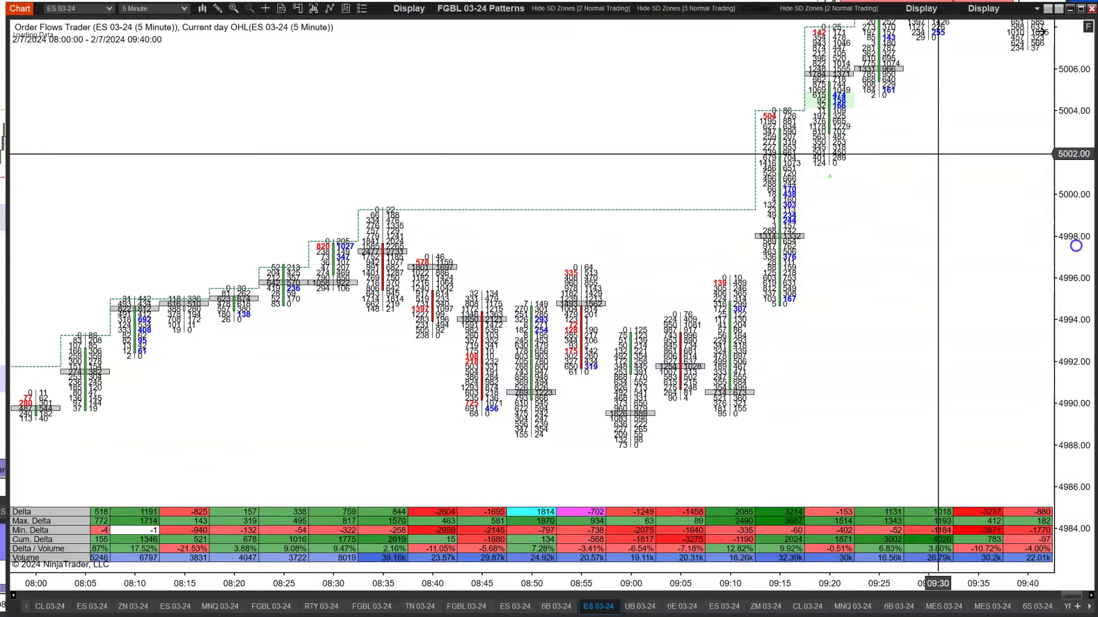
click(820, 98)
scroll(882, 289, down, 2)
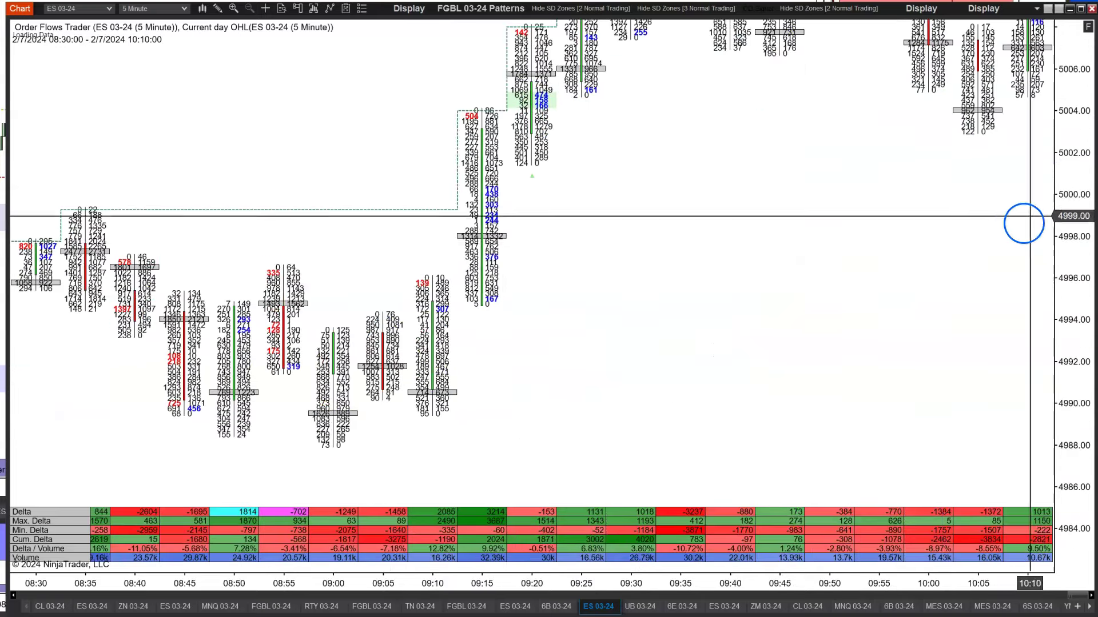
scroll(1076, 203, up, 5)
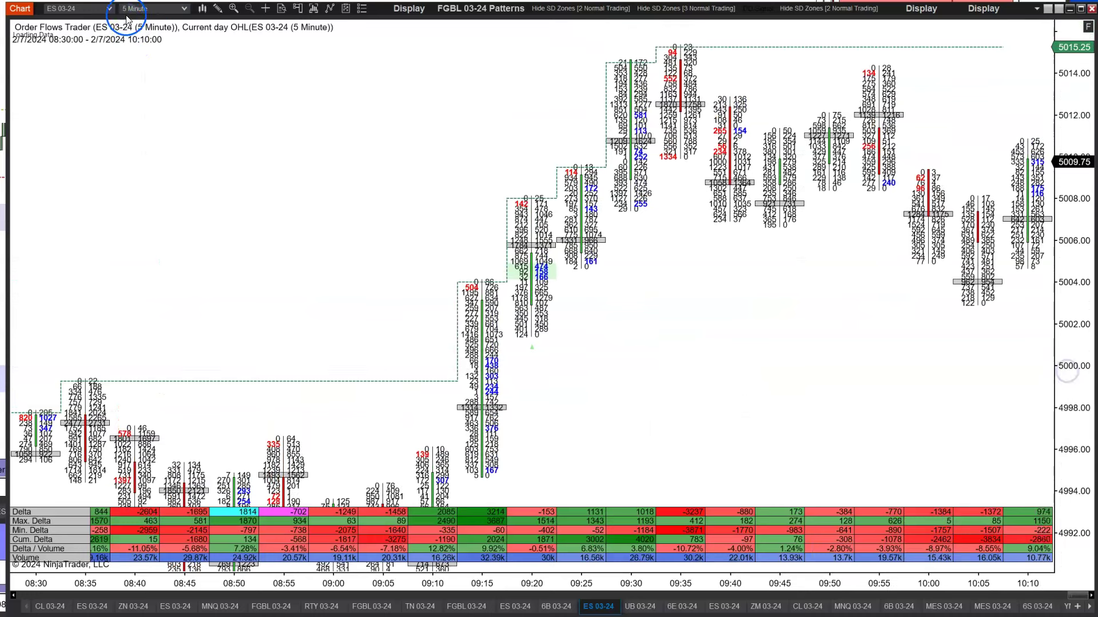
Step: Set the ES 03-24 chart's interval to 30 seconds and widen the bars to make the footprint numbers legible
click(184, 8)
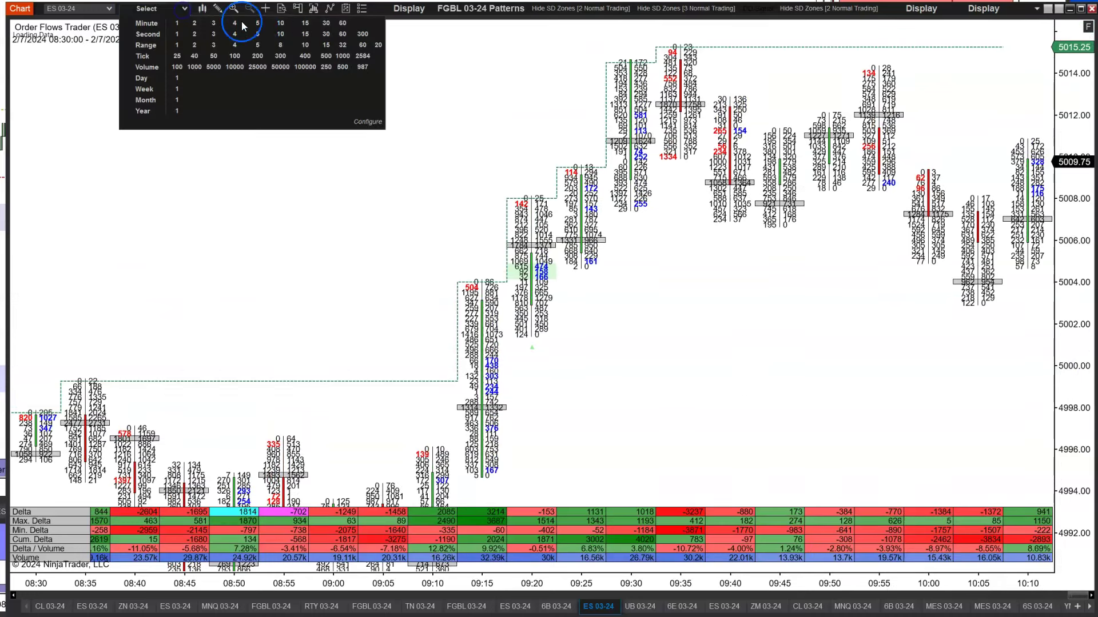
click(326, 34)
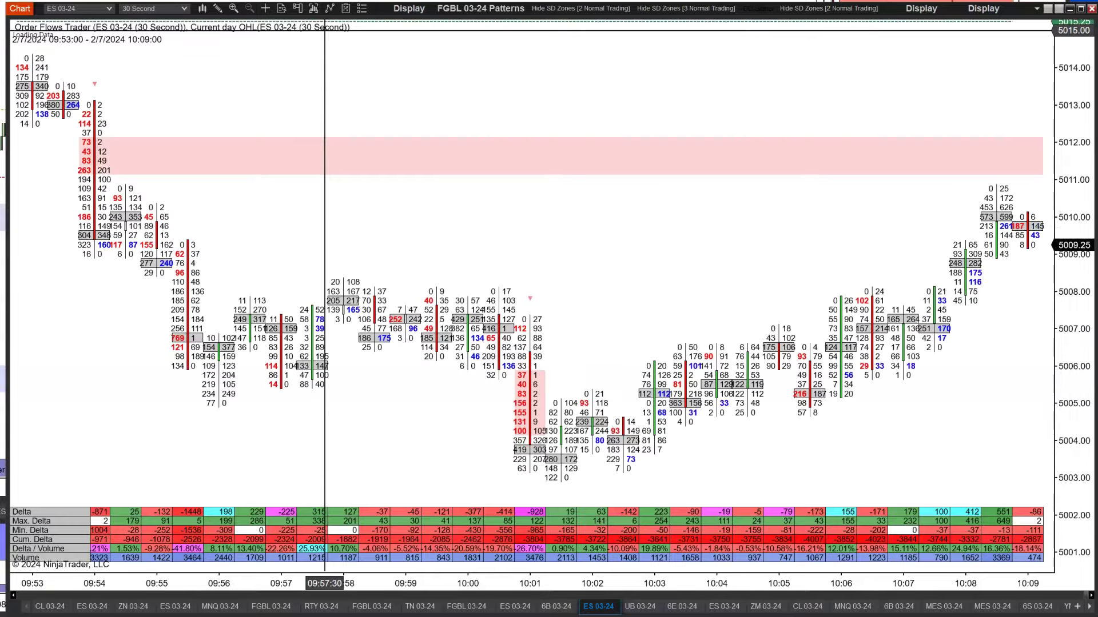
scroll(515, 184, up, 4)
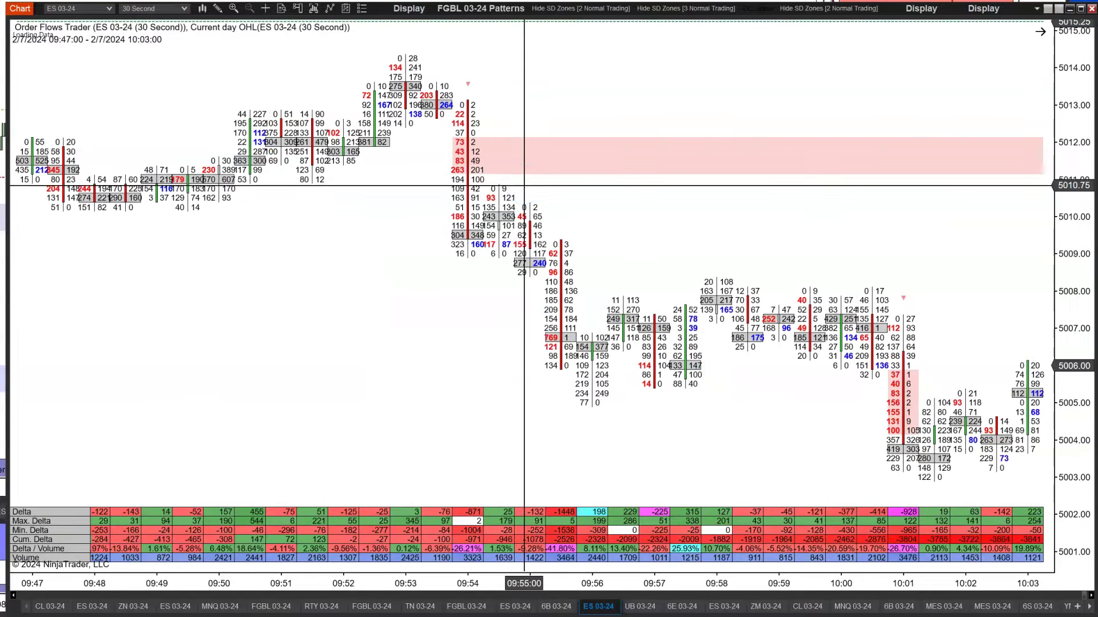
drag(683, 584, 600, 583)
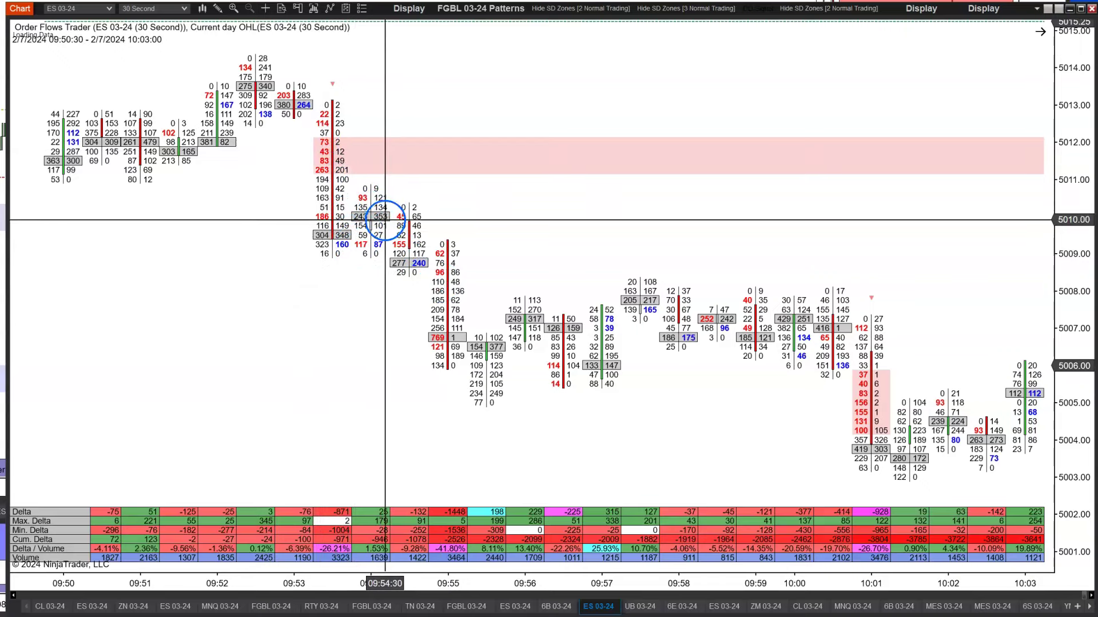
Step: Examine the shaded zones in the earlier 30-second ES footprint bars, going back from 09:54 to about 08:25
scroll(514, 338, up, 6)
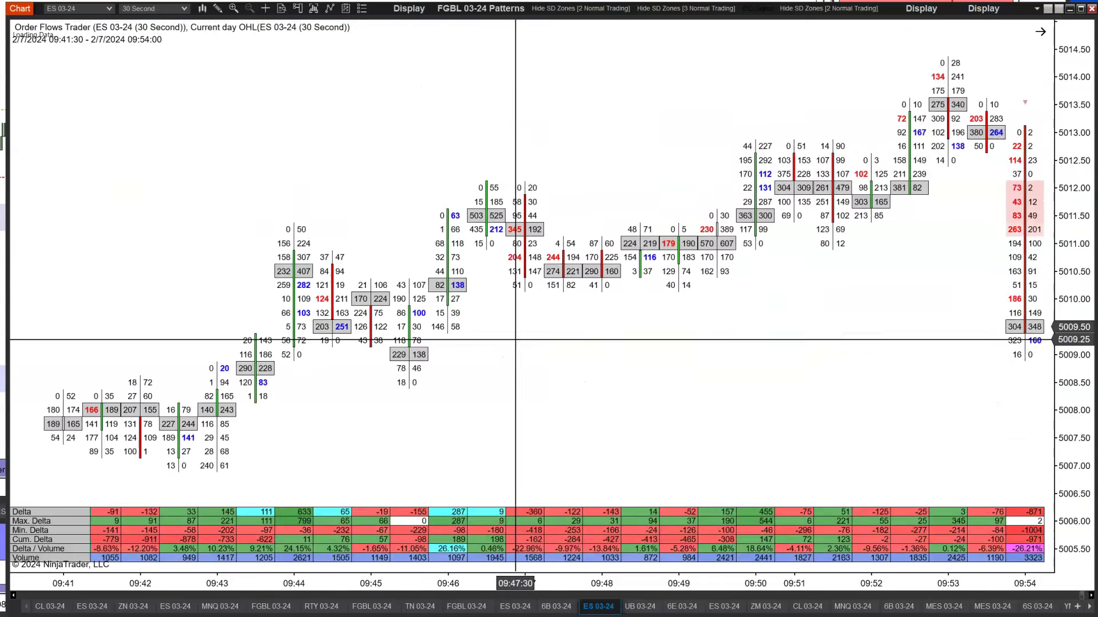
scroll(515, 339, up, 15)
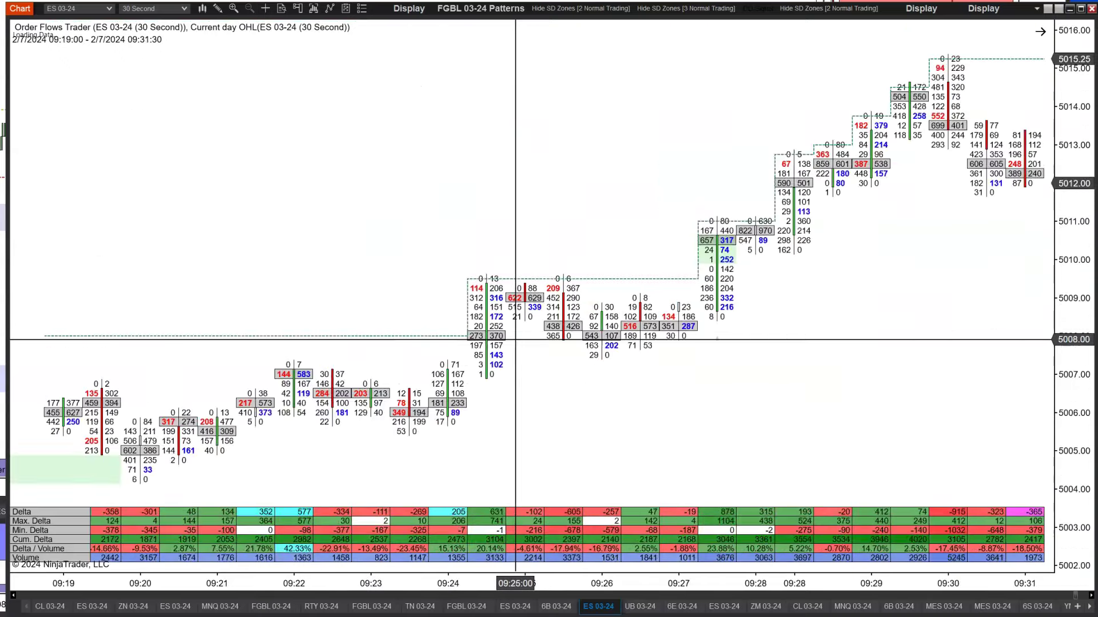
click(723, 252)
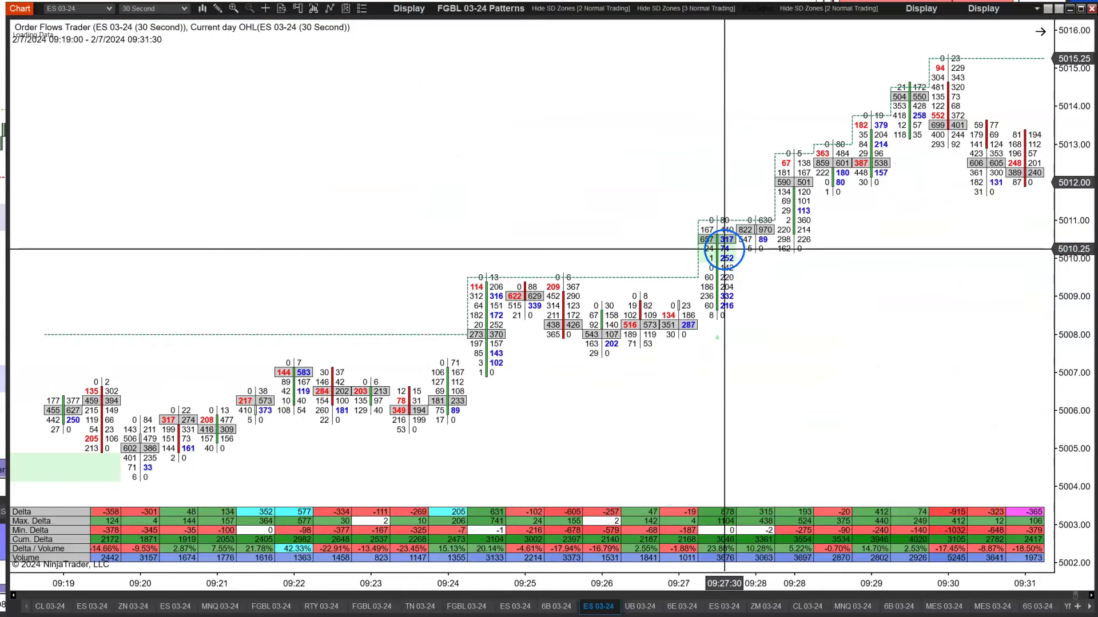
scroll(724, 249, up, 4)
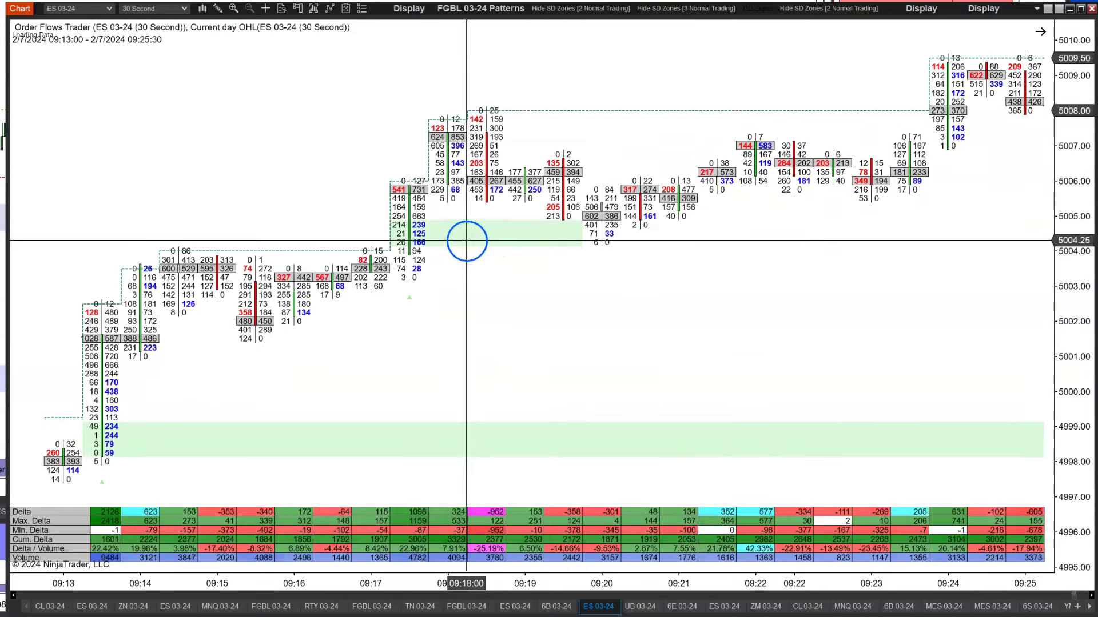
scroll(467, 241, up, 3)
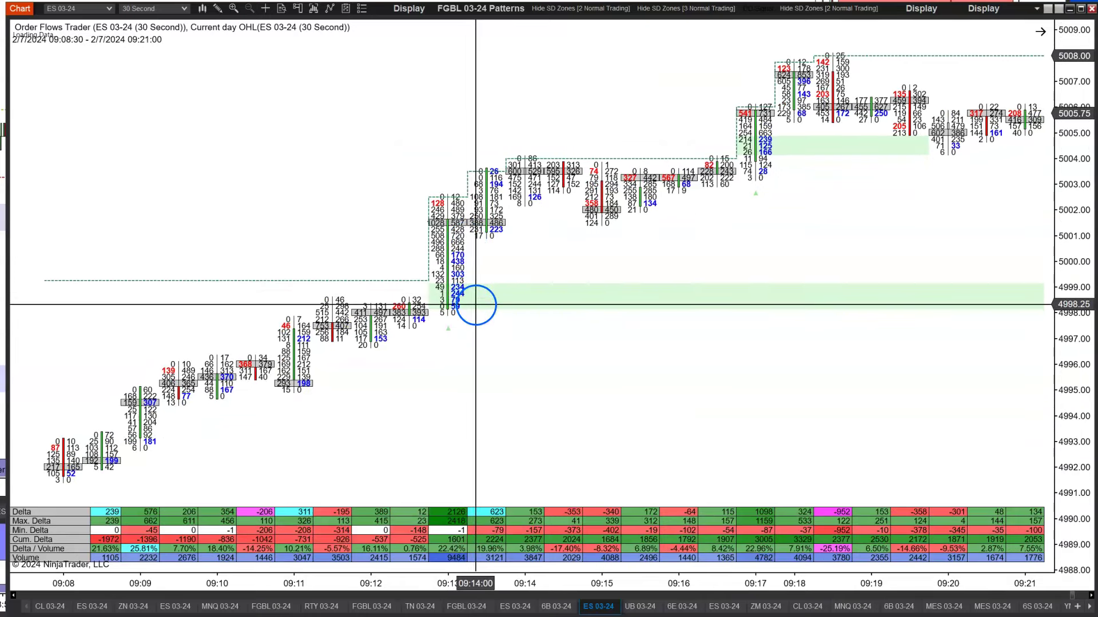
scroll(475, 277, up, 5)
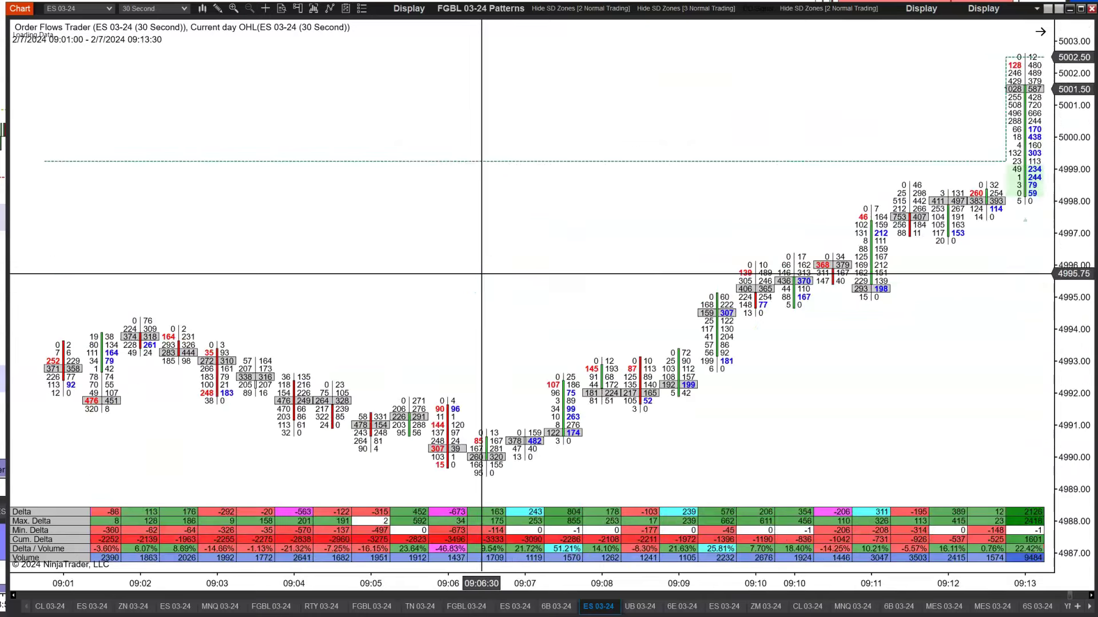
scroll(482, 274, up, 6)
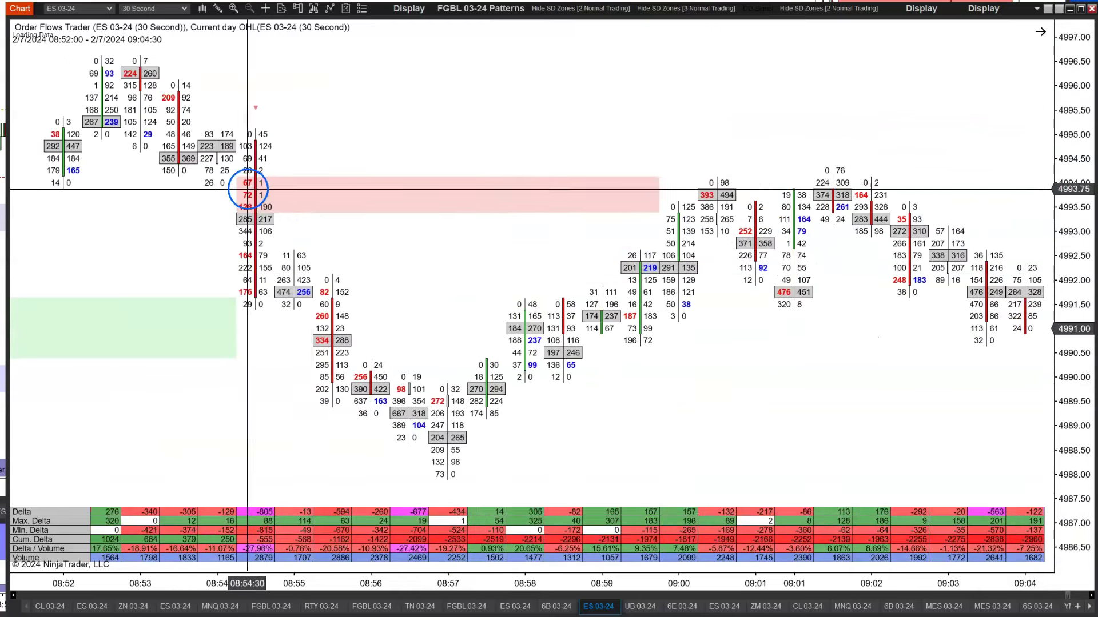
scroll(493, 438, up, 4)
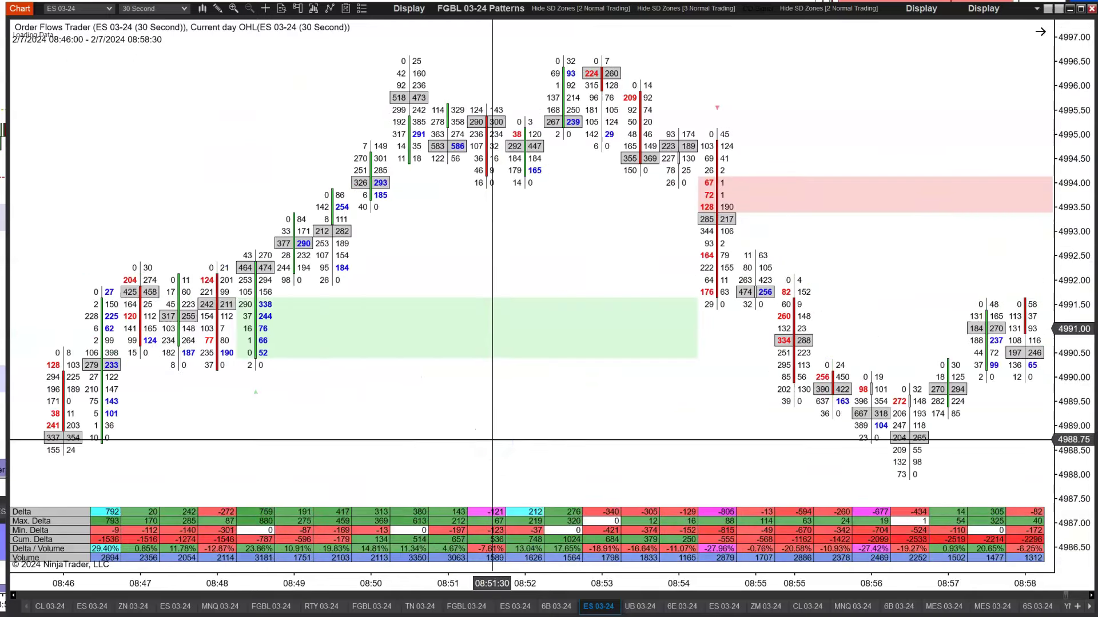
scroll(327, 250, up, 8)
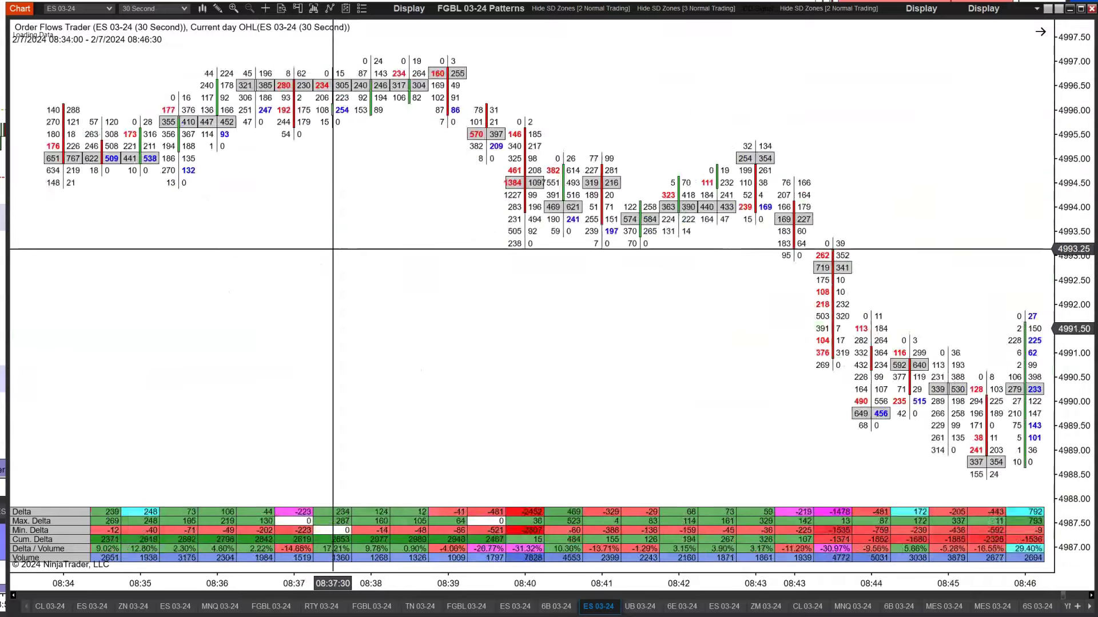
scroll(332, 249, up, 6)
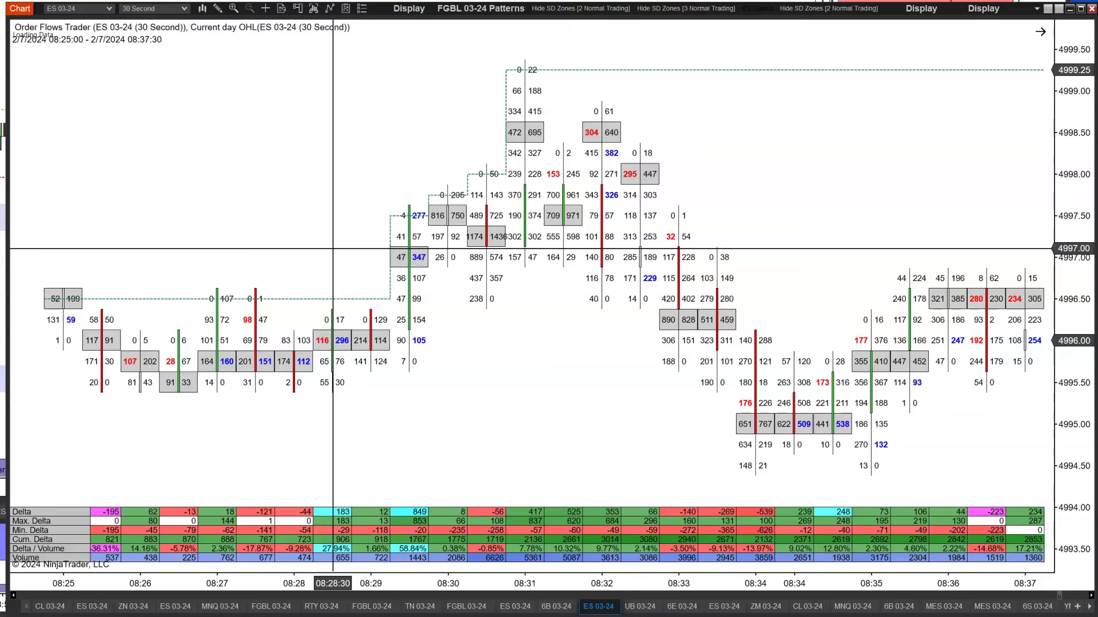
Step: Inspect the green zone that starts at the 08:48:30 bar, from 4991.50 down to 4990.50
scroll(355, 234, down, 10)
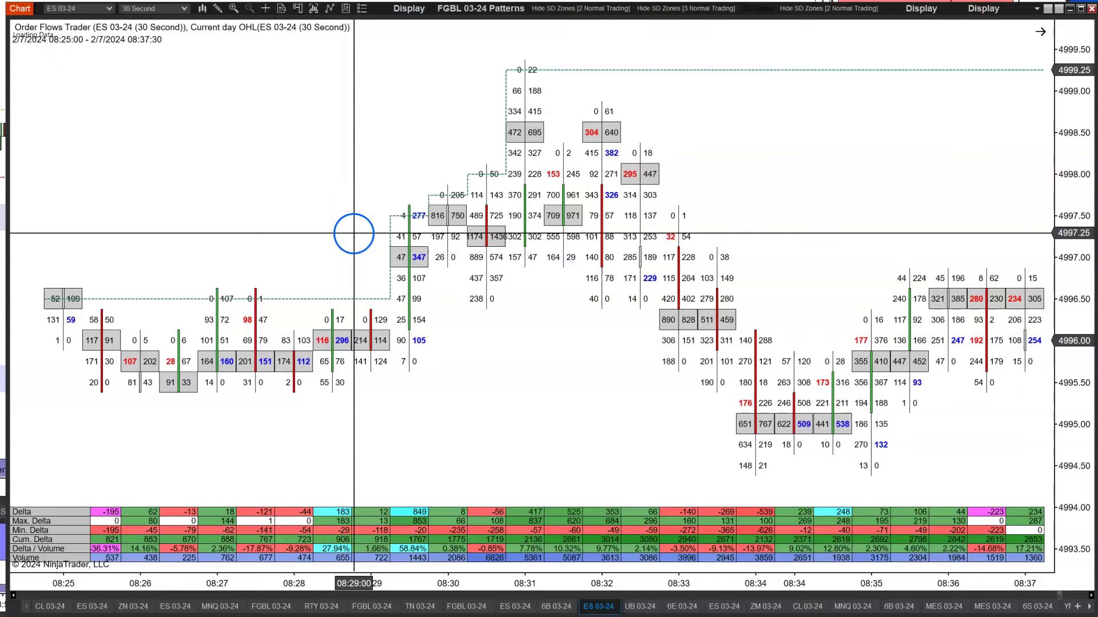
scroll(391, 243, down, 3)
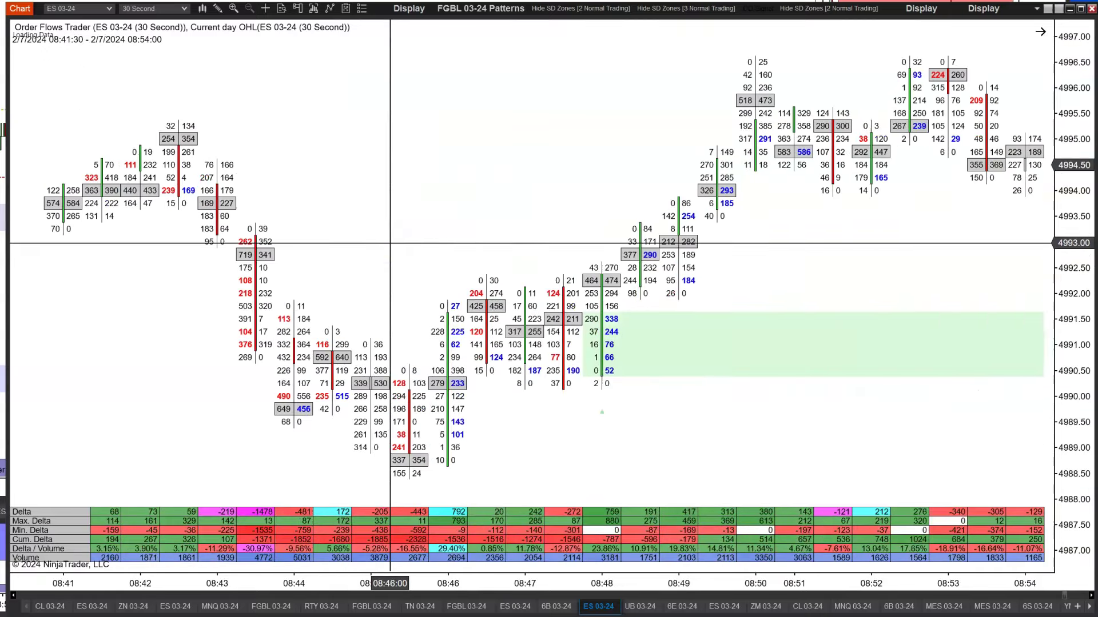
click(617, 316)
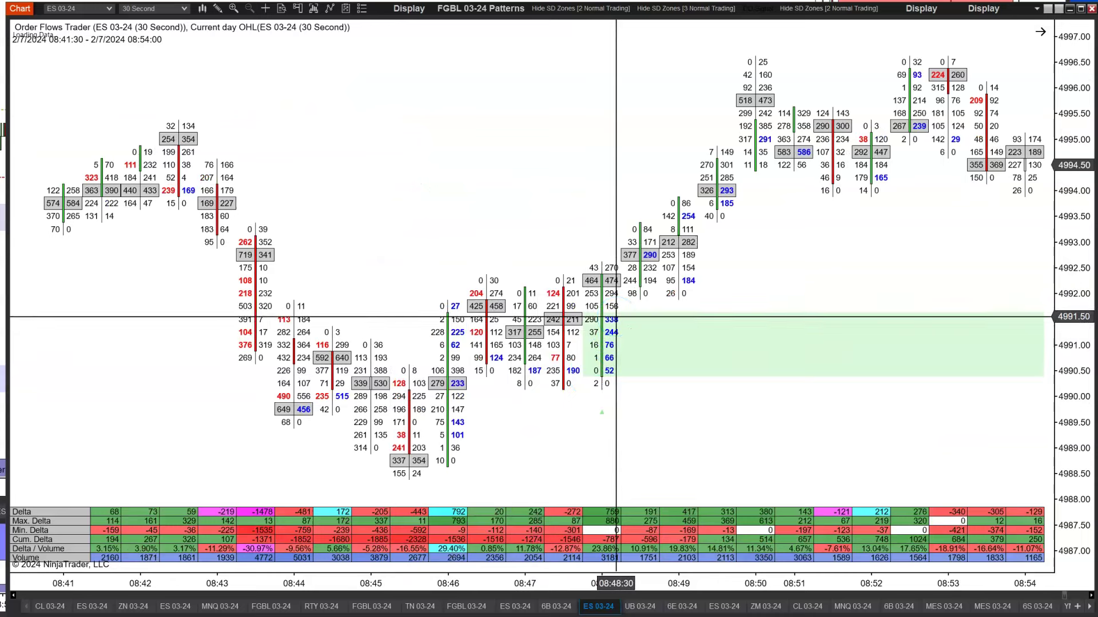
click(598, 374)
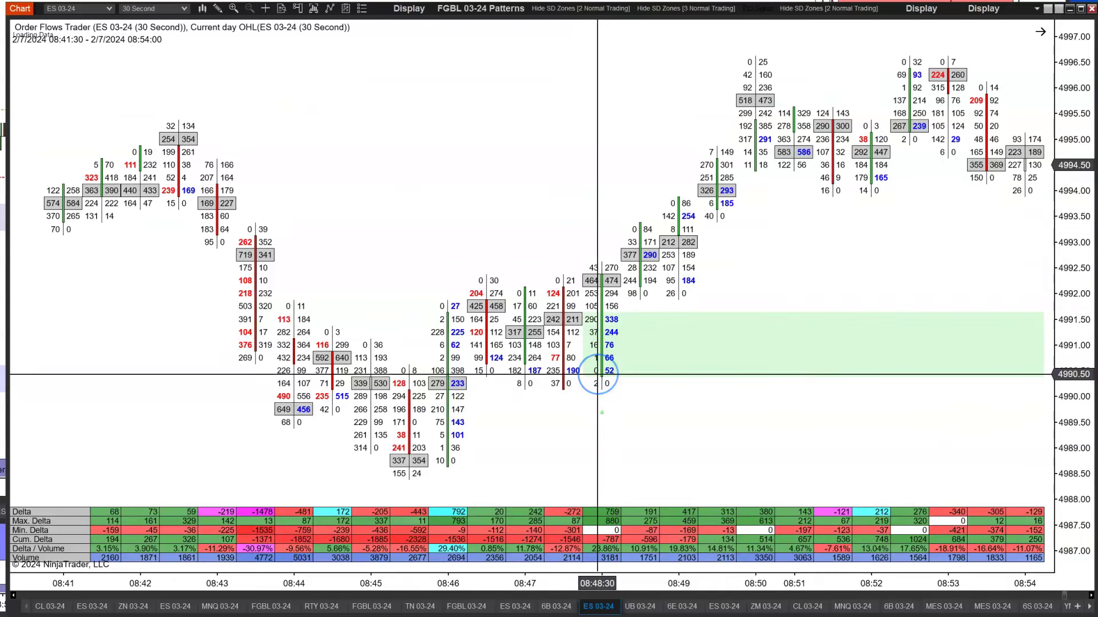
Step: Trace the blue buying imbalances in the 08:48:30 bar's green zone, and examine the red zone around 4993.75 after 08:54
click(609, 317)
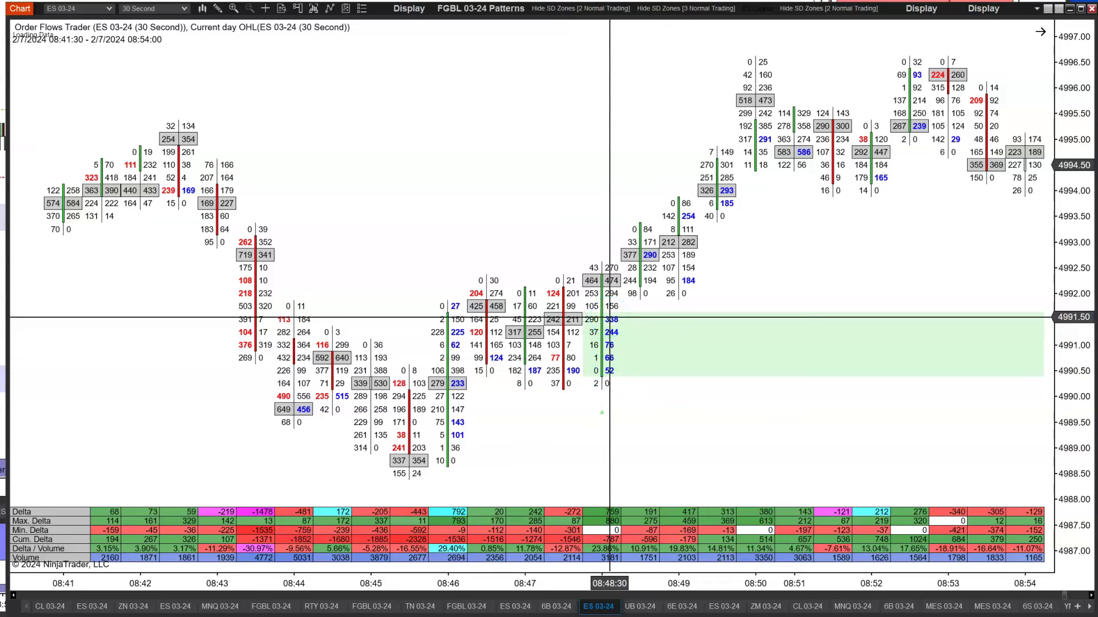
mouse_move(610, 318)
mouse_down()
mouse_move(613, 376)
mouse_move(616, 319)
mouse_up()
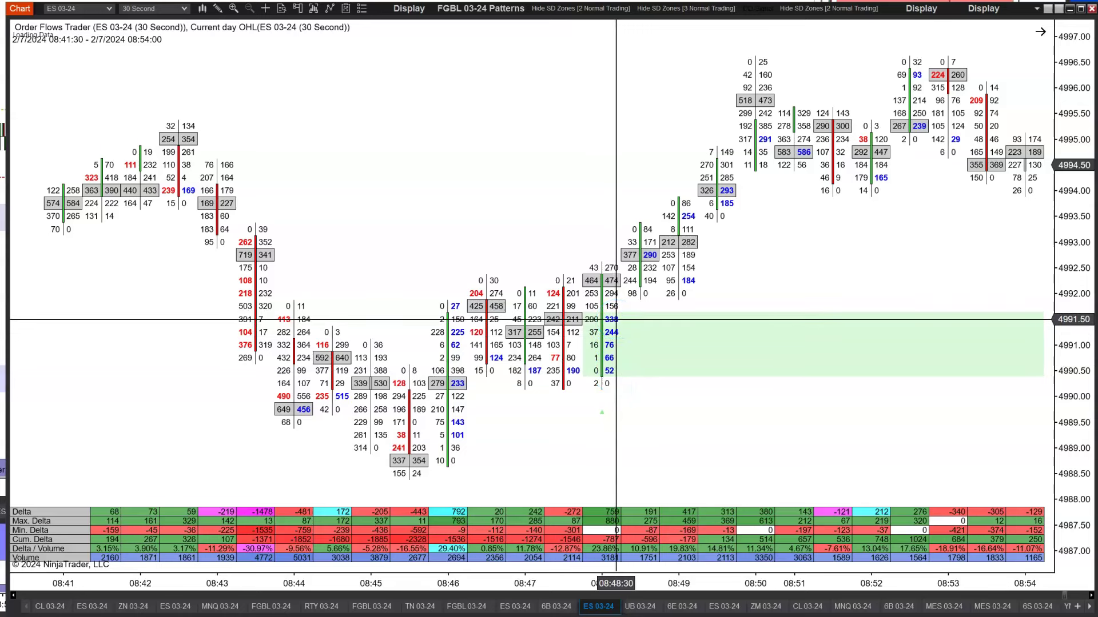
drag(616, 319, 614, 344)
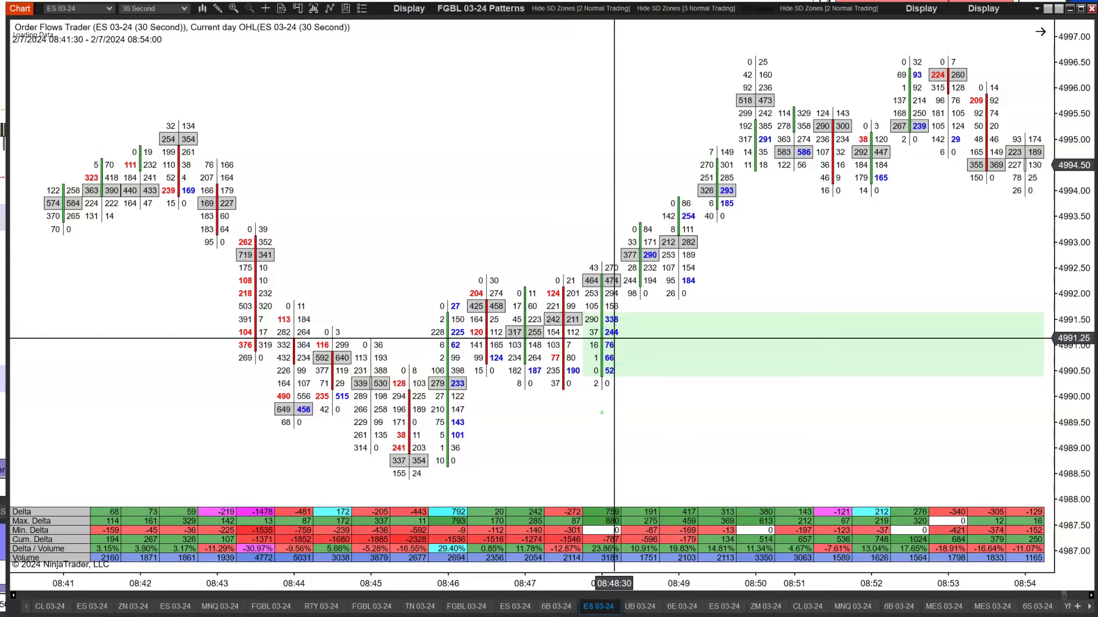
drag(602, 336, 596, 307)
scroll(596, 307, down, 5)
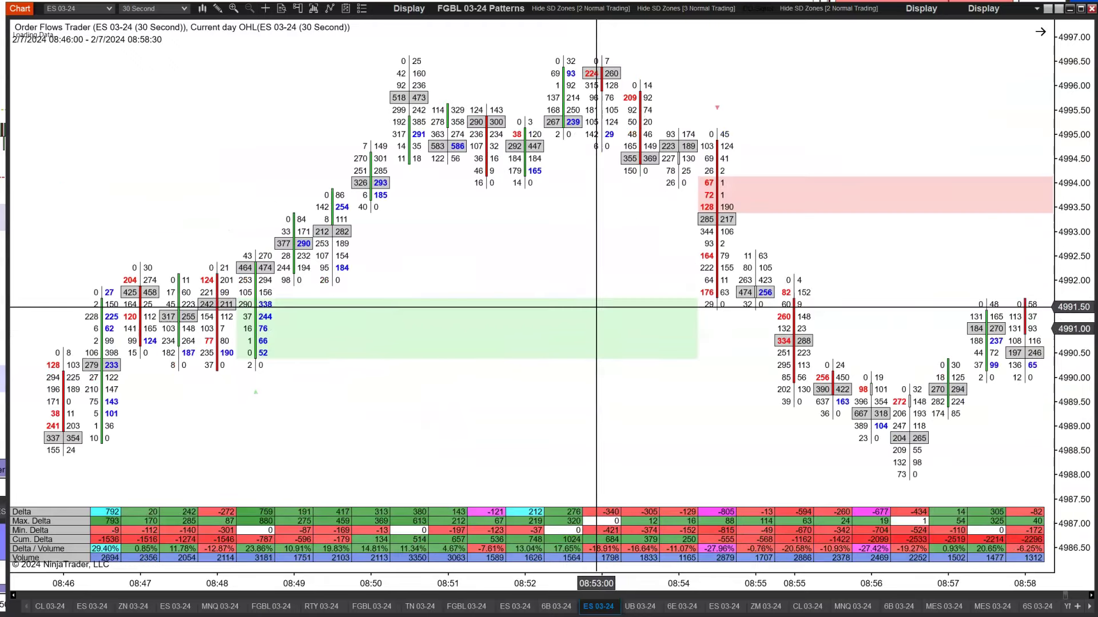
click(675, 200)
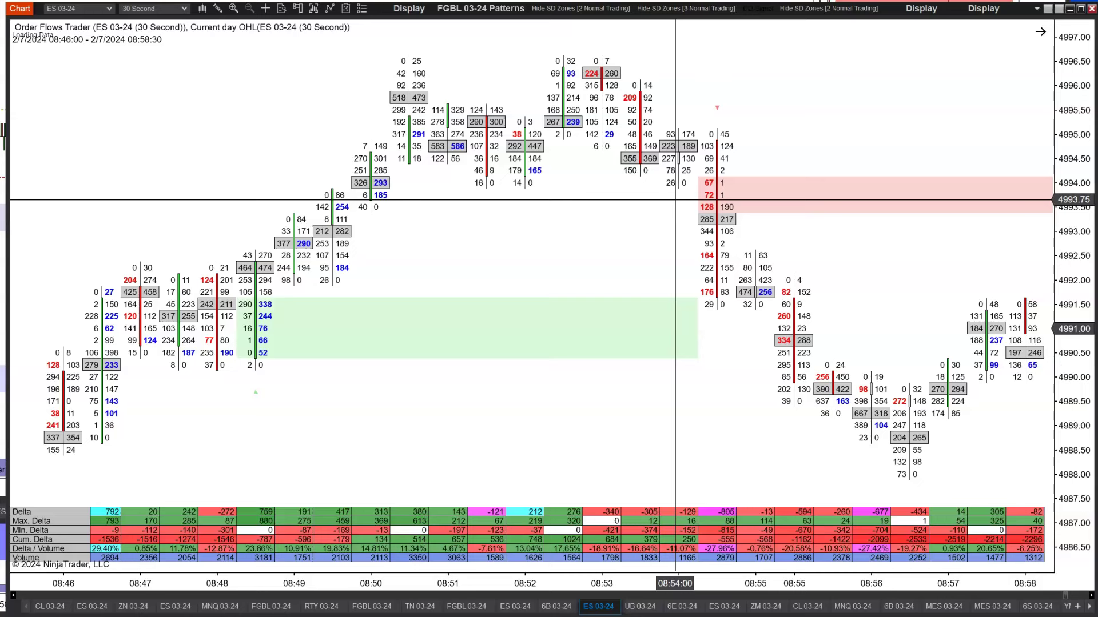
Step: Set the ES 03-24 chart's interval to 15 seconds and examine the red zones between 09:51 and 10:02
click(184, 13)
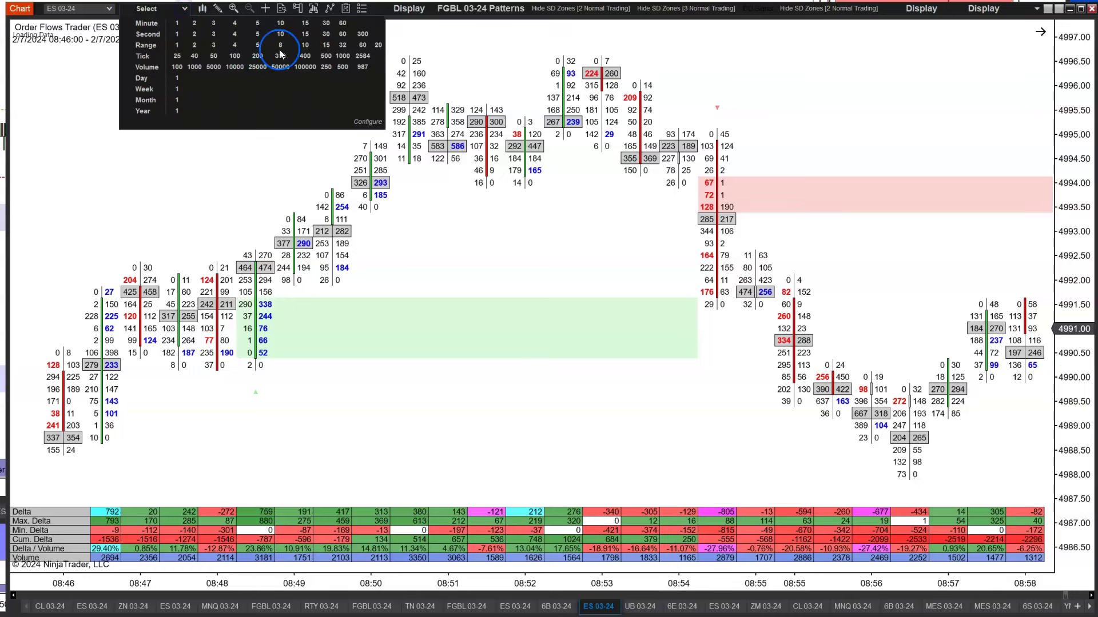
click(307, 37)
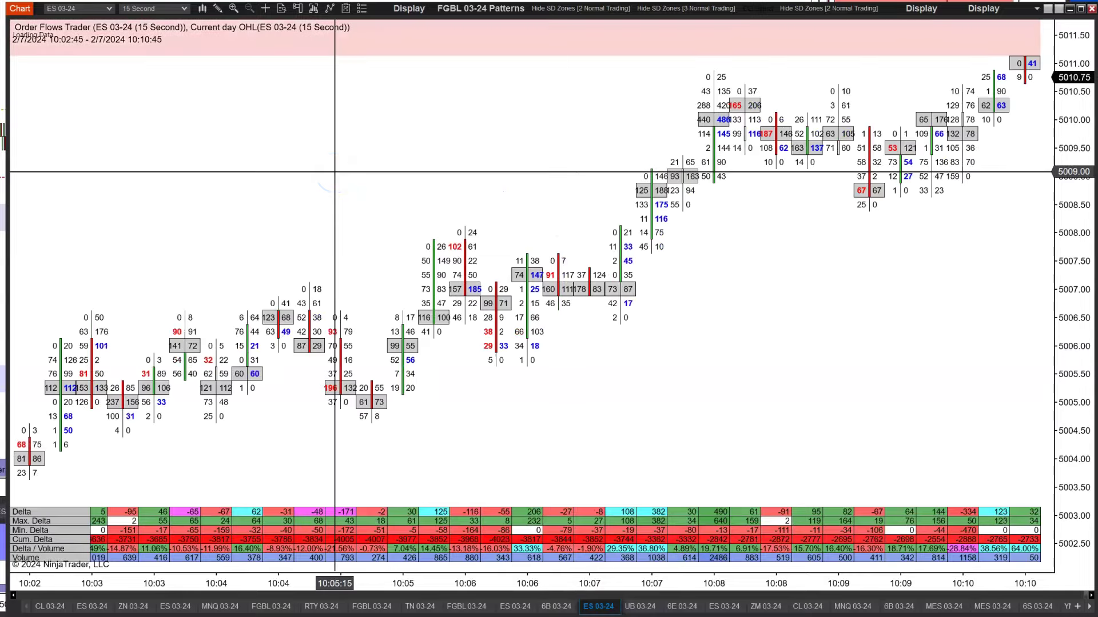
scroll(335, 172, up, 9)
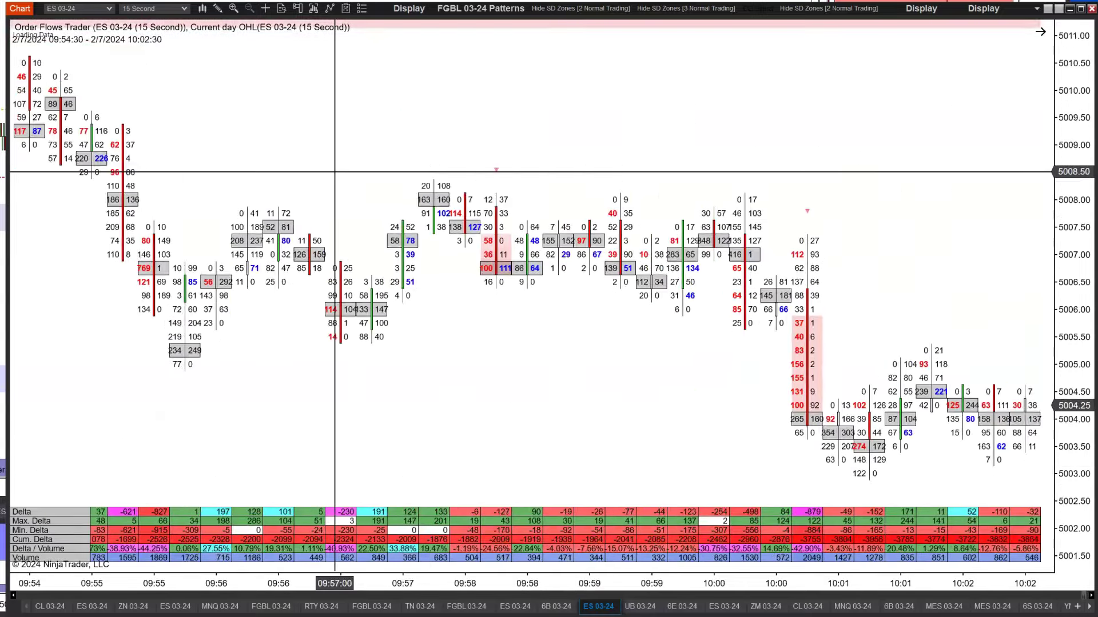
scroll(335, 171, up, 1)
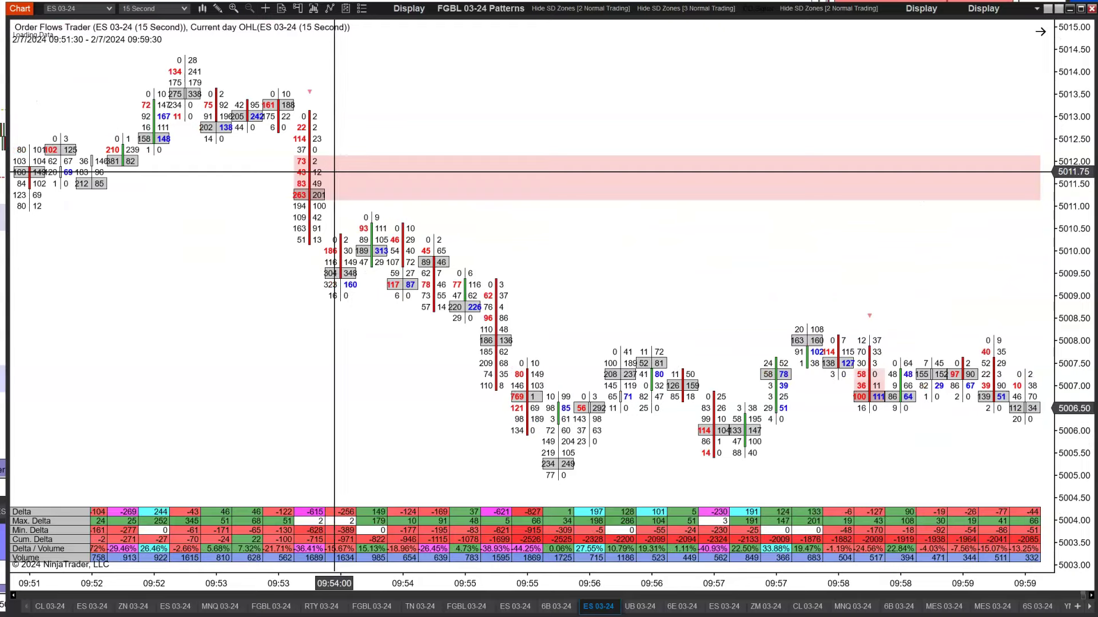
Step: Examine the shaded zones in the 15-second ES footprints from the latest bars near 10:11 back to about 09:26
drag(318, 172, 745, 387)
scroll(745, 387, up, 15)
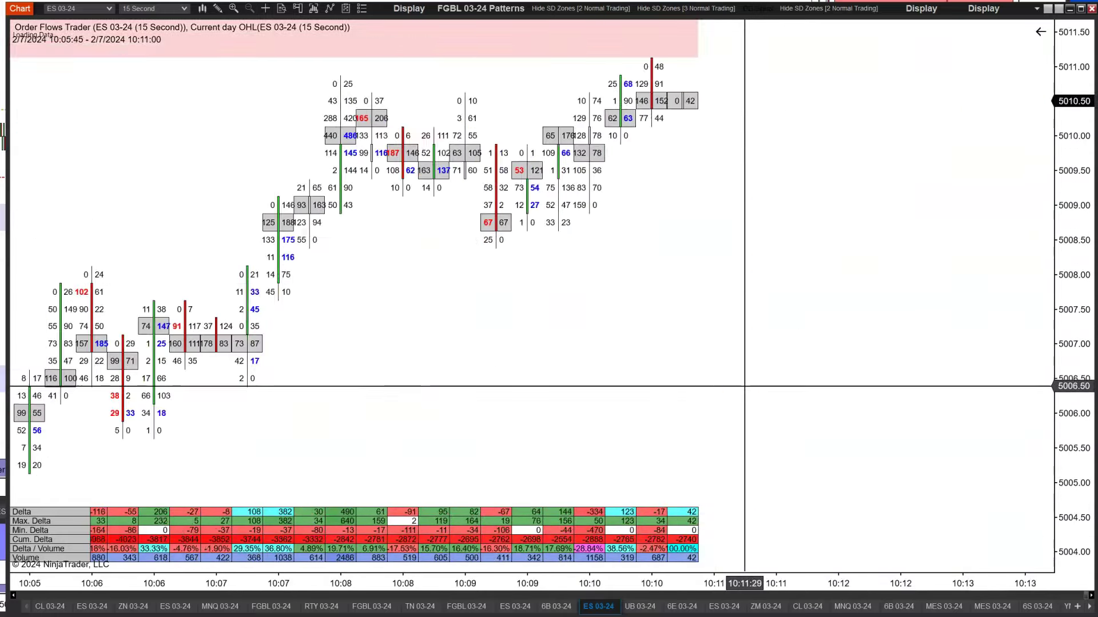
scroll(744, 387, up, 8)
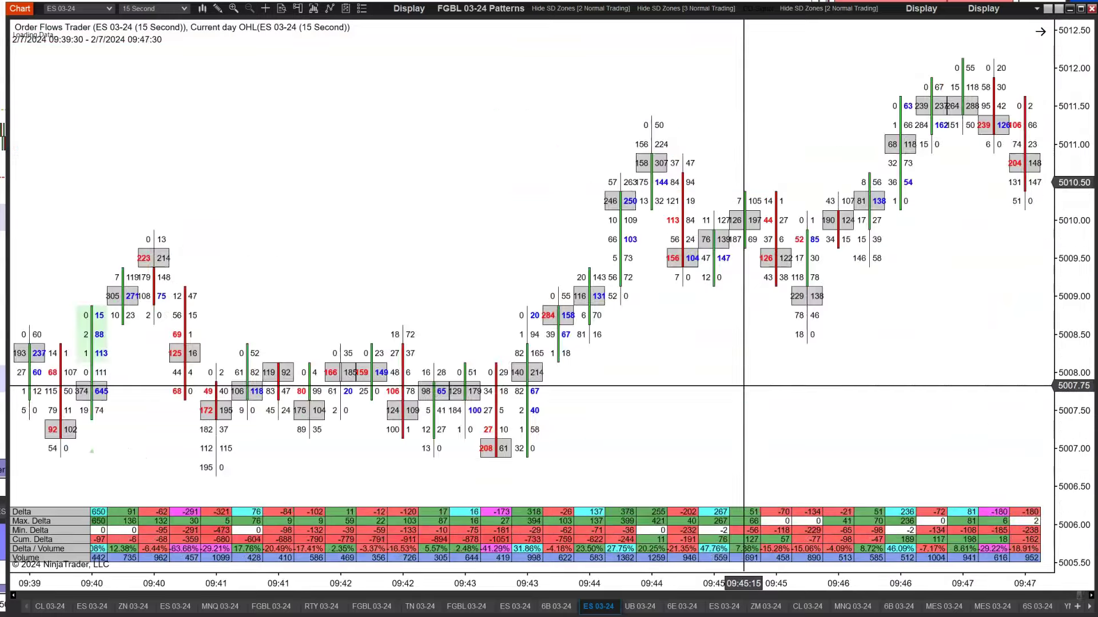
click(756, 366)
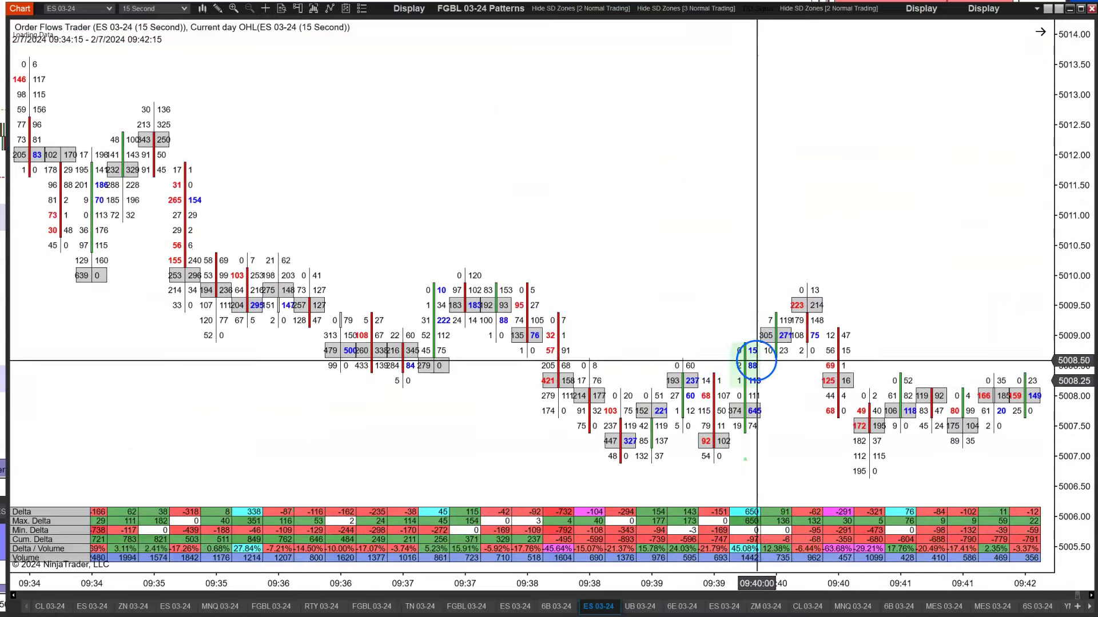
scroll(749, 364, up, 4)
scroll(408, 256, up, 4)
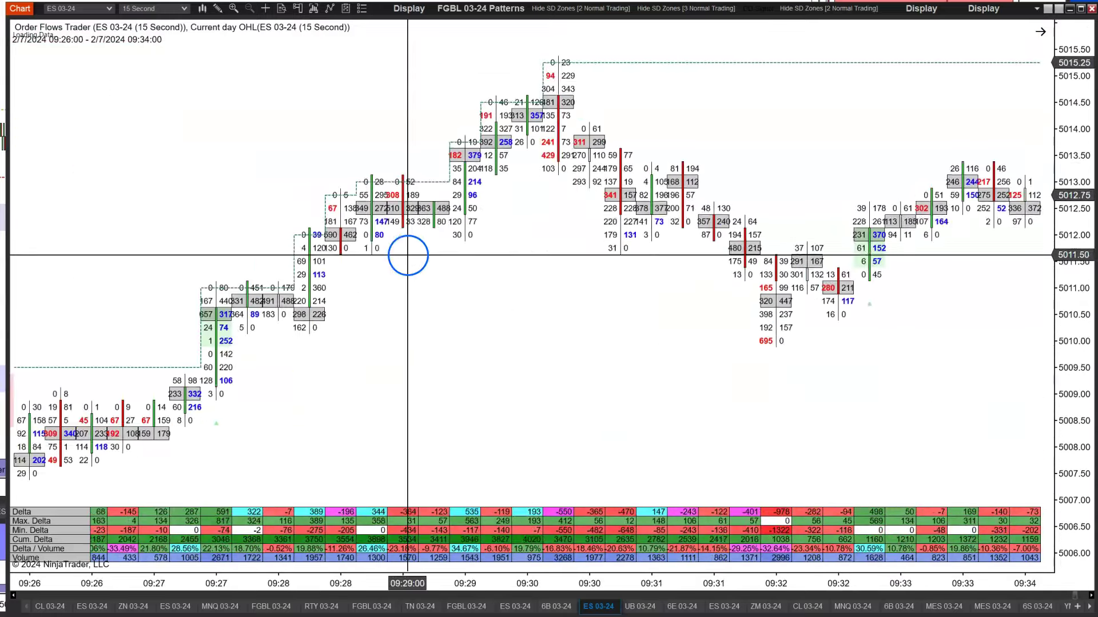
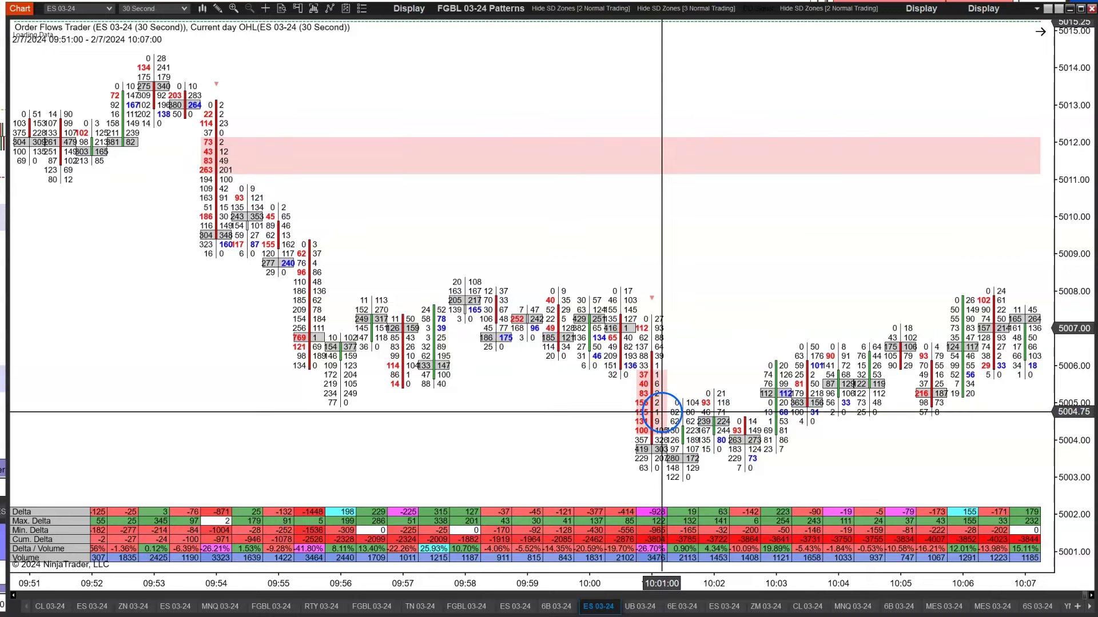
Step: Widen the 30-second ES bars slightly and examine the red zones at 09:54 and 10:01 and the footprints back to 09:13
drag(694, 584, 671, 585)
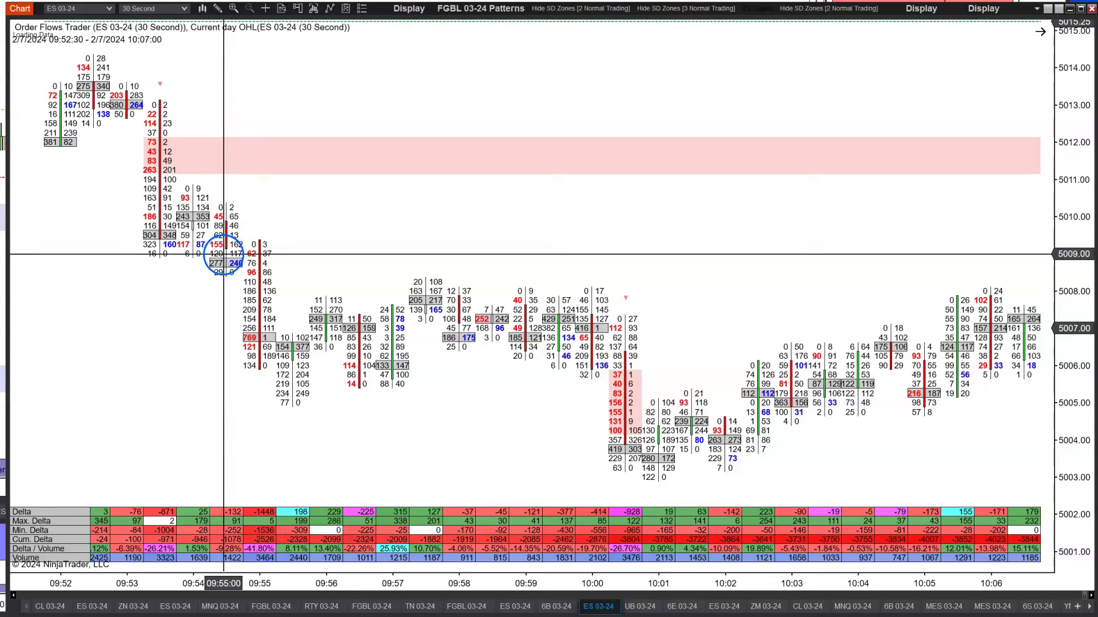
click(655, 477)
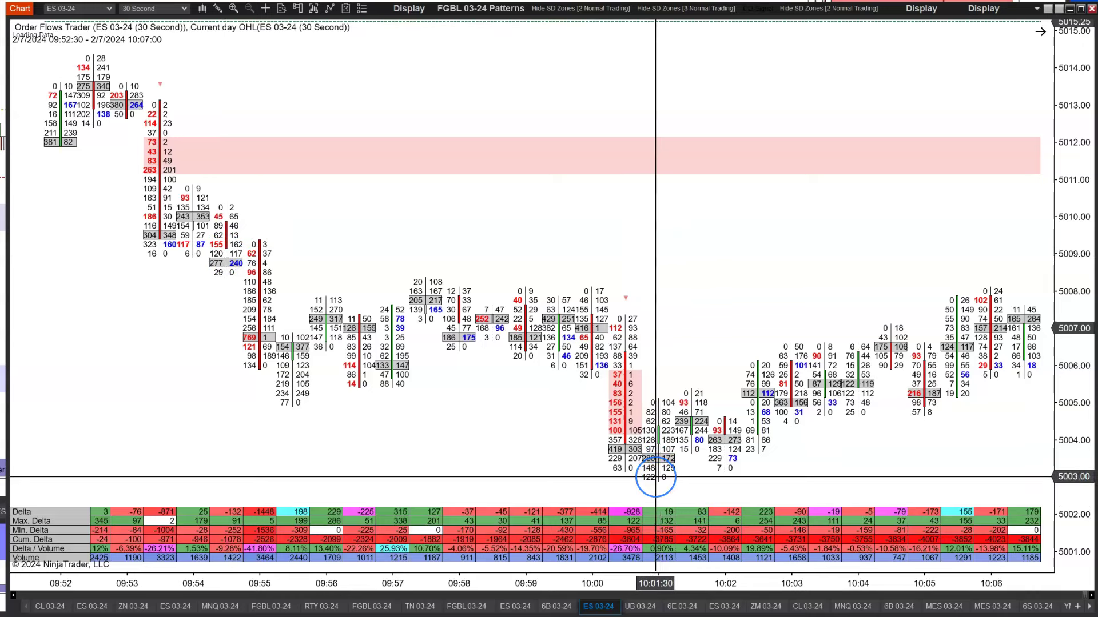
mouse_move(655, 477)
mouse_down()
mouse_move(764, 441)
mouse_move(632, 454)
mouse_move(689, 449)
mouse_move(710, 433)
mouse_move(737, 442)
mouse_move(642, 411)
mouse_move(620, 380)
mouse_move(622, 416)
mouse_move(657, 403)
mouse_move(677, 417)
mouse_up()
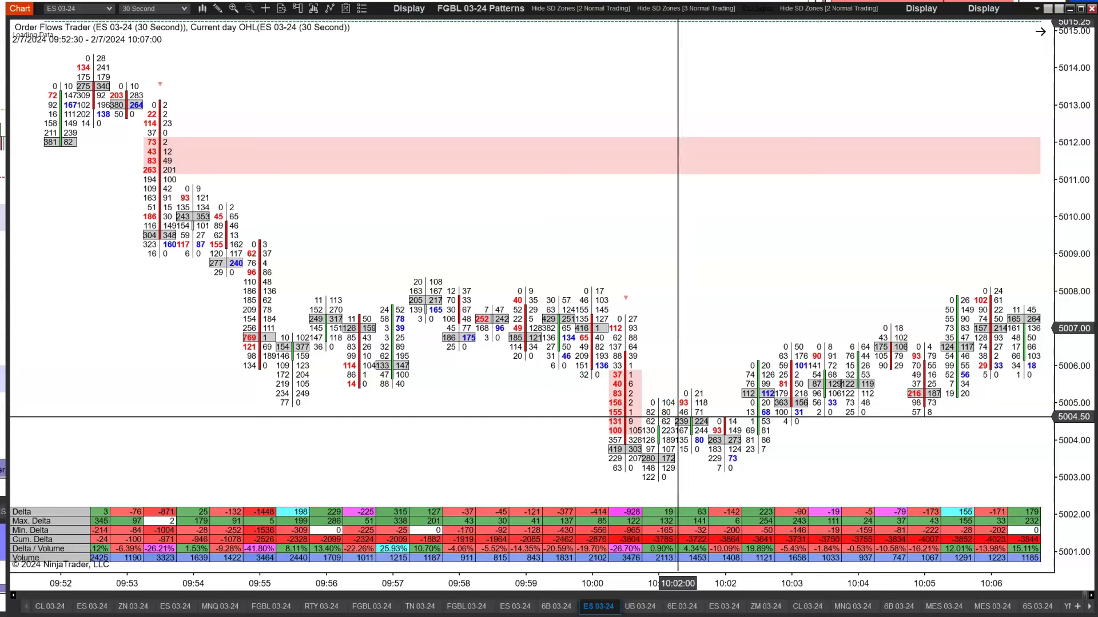
mouse_move(677, 418)
mouse_down()
mouse_move(650, 425)
mouse_move(404, 291)
mouse_move(162, 240)
mouse_move(229, 252)
mouse_move(657, 457)
mouse_move(743, 438)
mouse_move(691, 428)
mouse_move(157, 211)
mouse_move(707, 447)
mouse_move(678, 422)
mouse_move(645, 450)
mouse_move(665, 456)
mouse_up()
scroll(667, 441, up, 10)
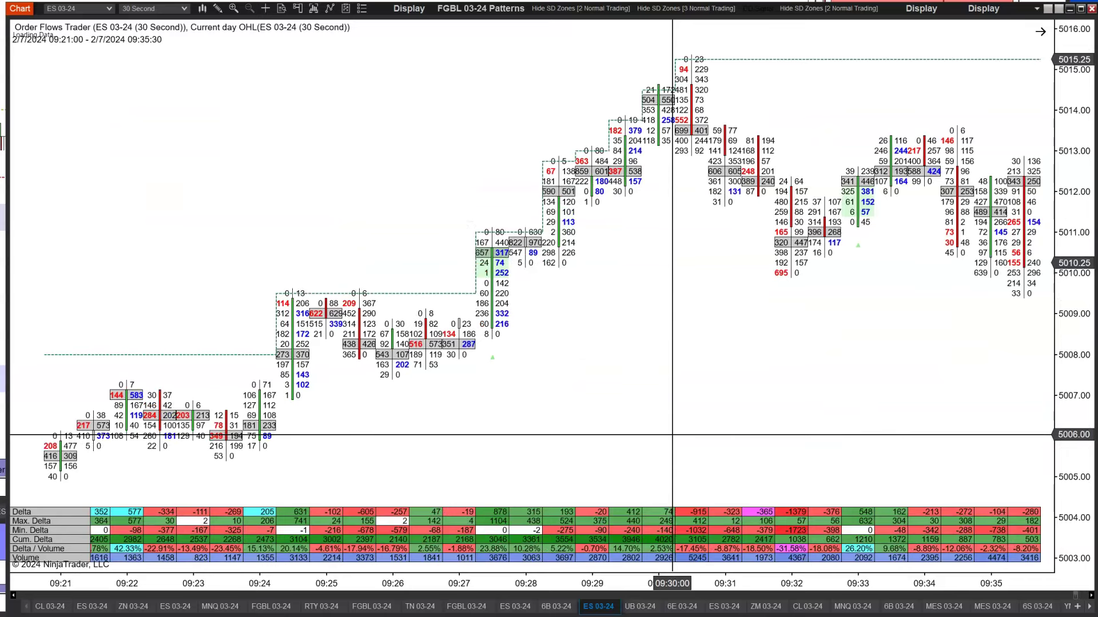
drag(549, 292, 343, 68)
Step: Set the ES 03-24 chart's interval to 8 Range and inspect the red zones near 5011.50 and 5005.00
click(184, 10)
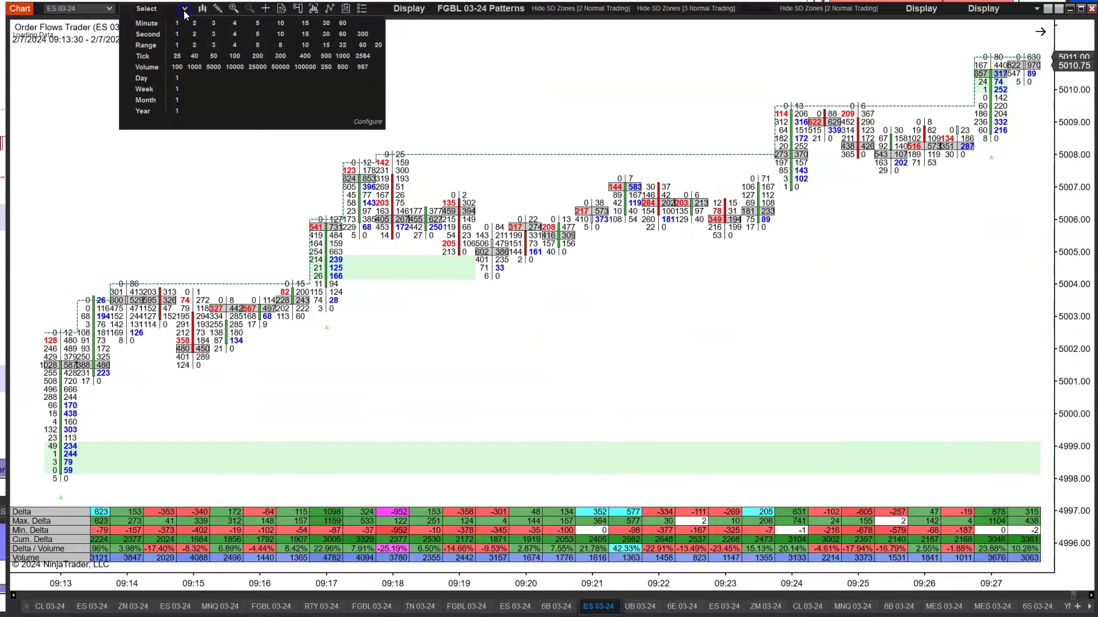
click(281, 45)
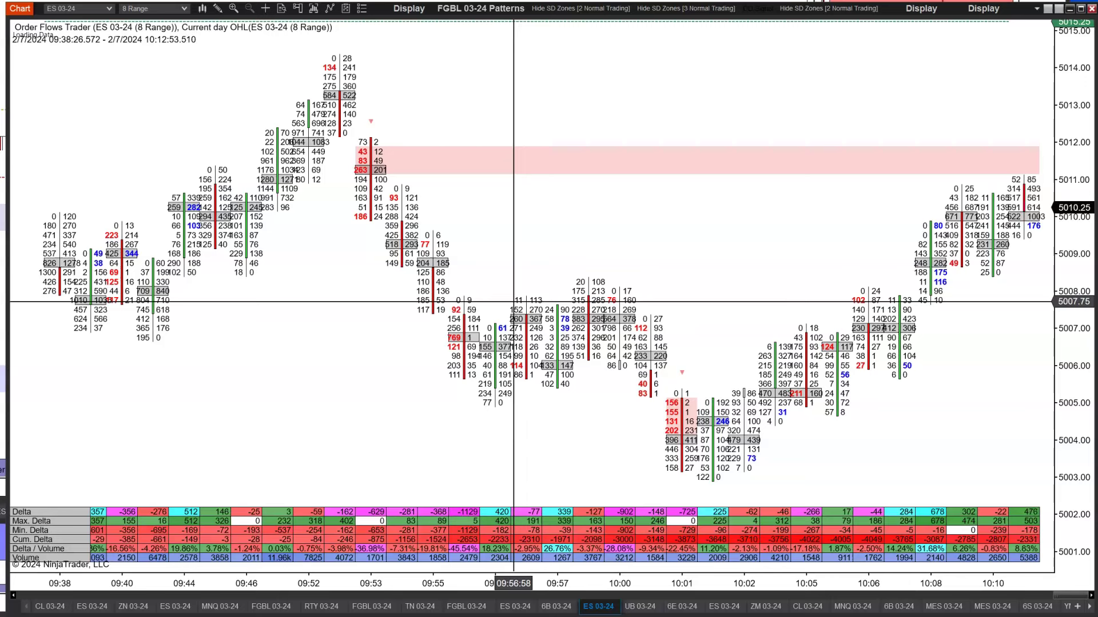
click(366, 148)
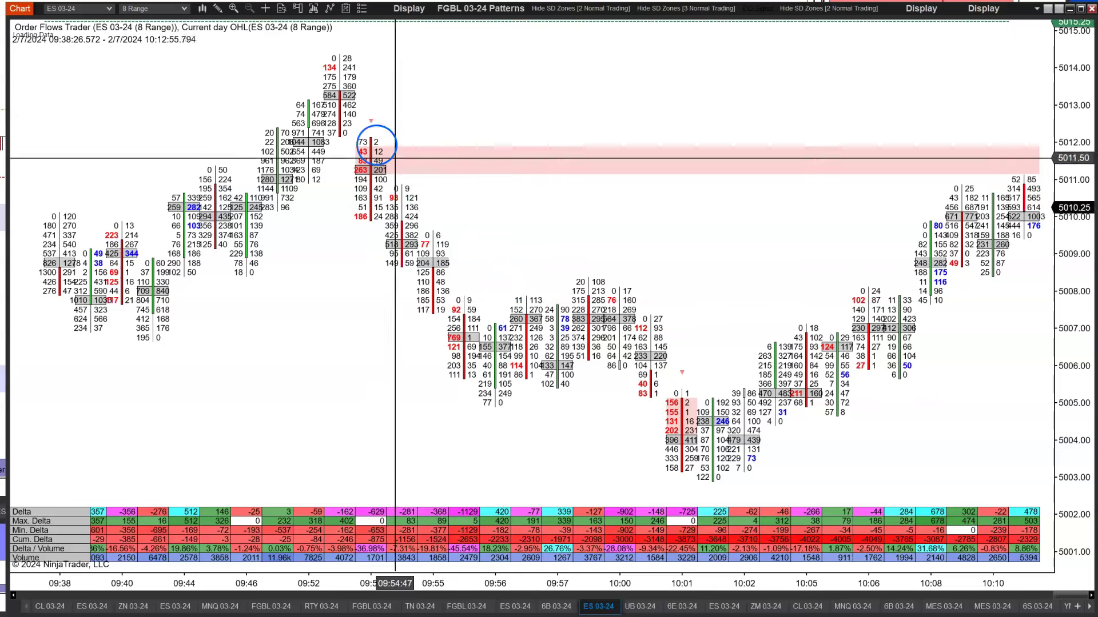
mouse_move(366, 149)
mouse_down()
mouse_move(385, 226)
mouse_move(409, 265)
mouse_up()
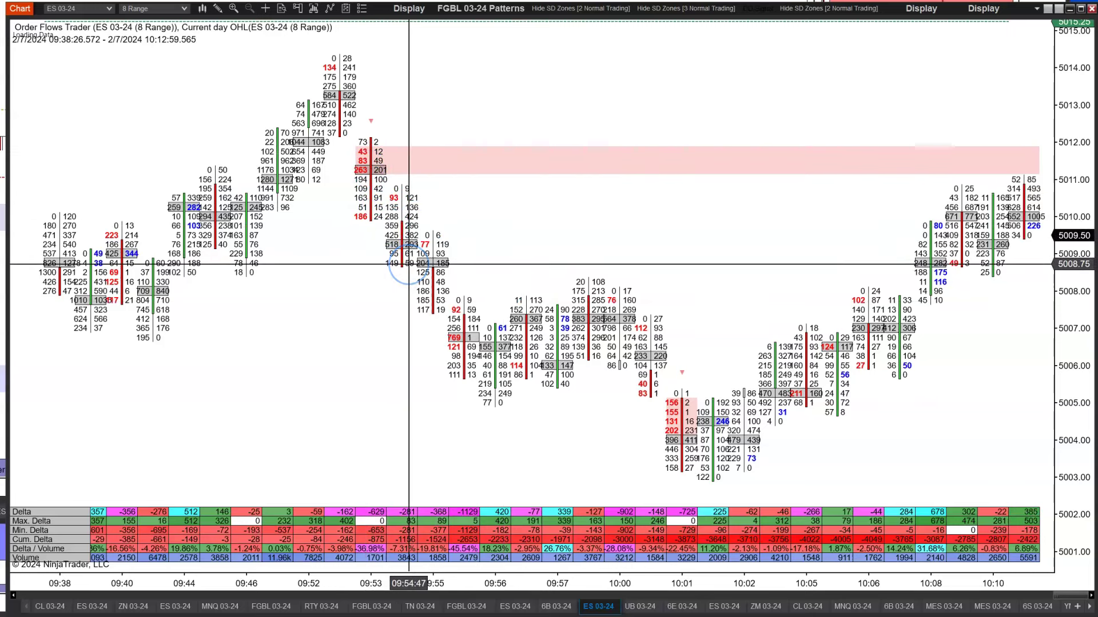
mouse_move(787, 505)
mouse_down()
mouse_move(691, 503)
mouse_move(714, 402)
mouse_up()
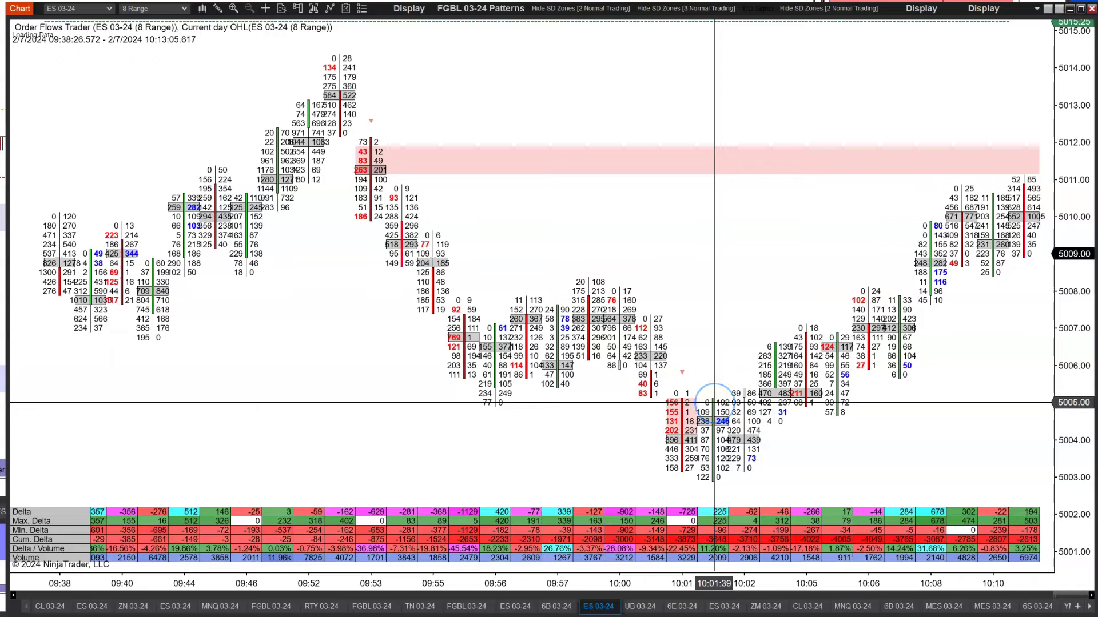
click(475, 176)
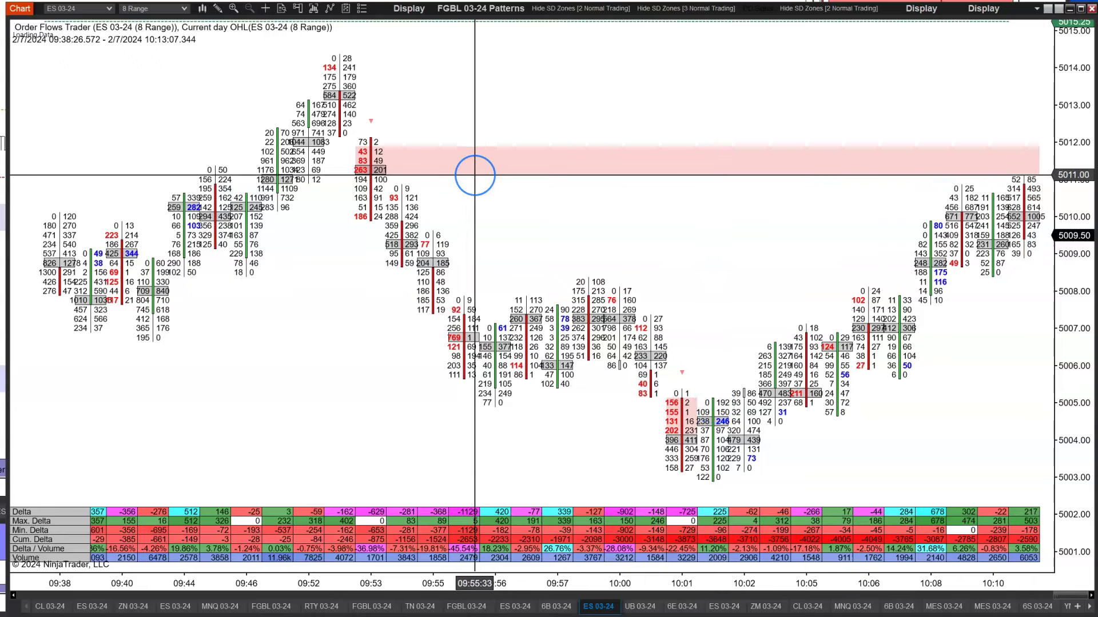
Step: Examine the green and red zones in the 8 Range ES footprints between about 10:08 and 08:48
scroll(475, 175, up, 3)
click(603, 181)
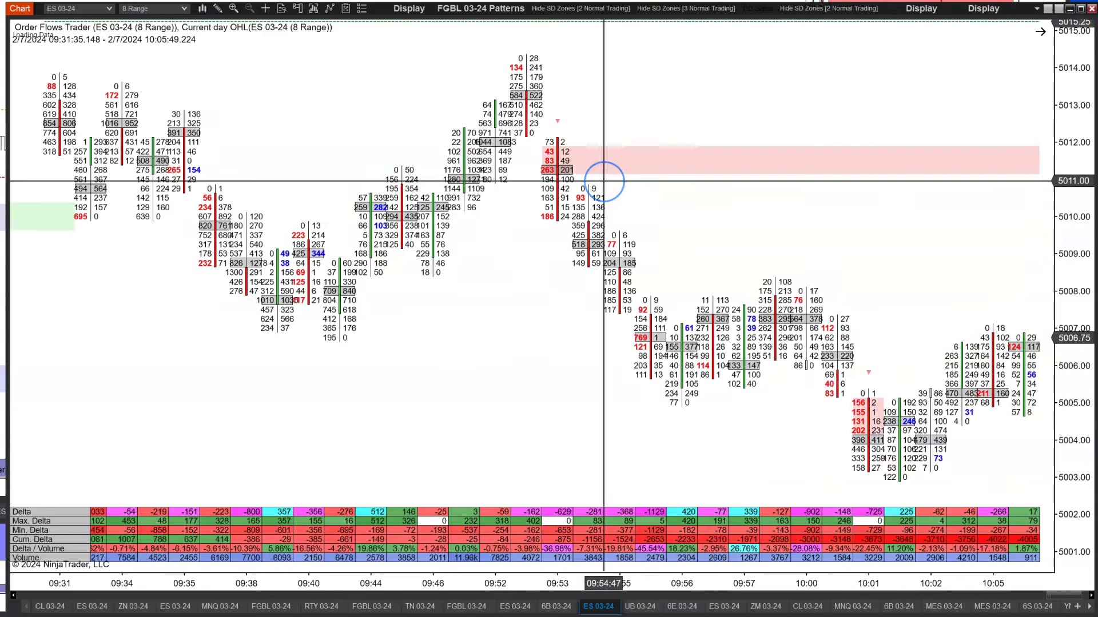
click(796, 453)
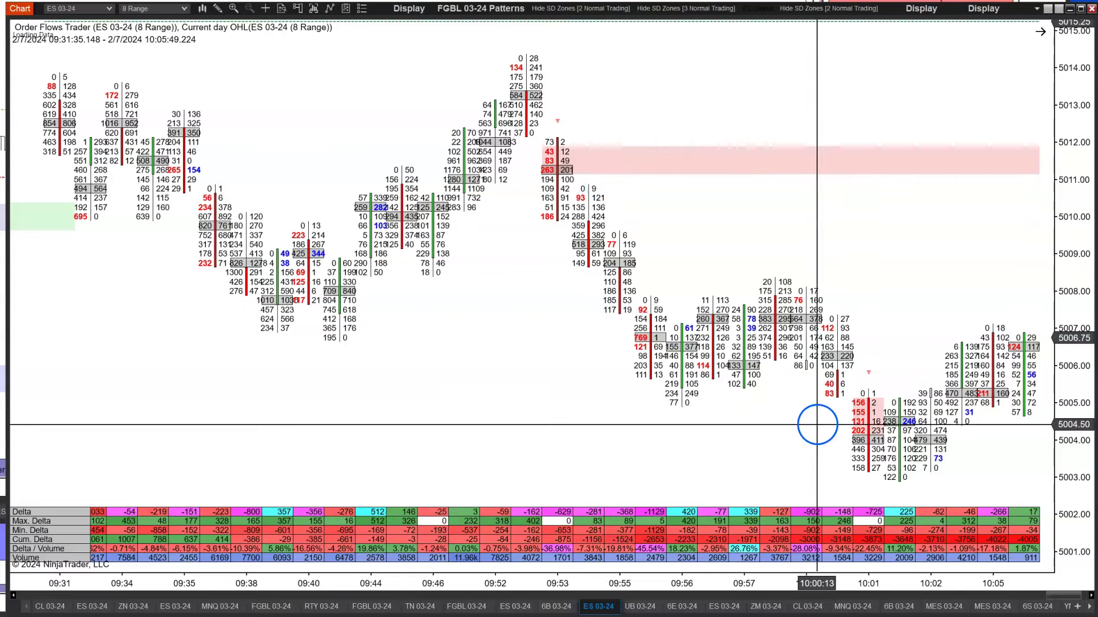
scroll(816, 421, up, 5)
click(559, 367)
scroll(559, 367, up, 3)
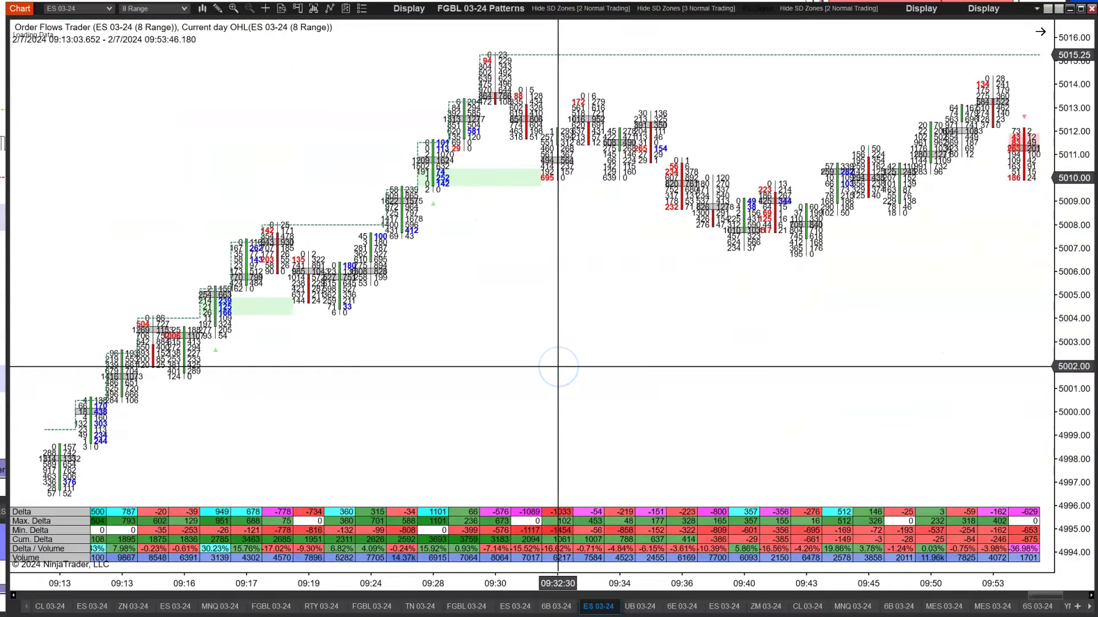
click(255, 286)
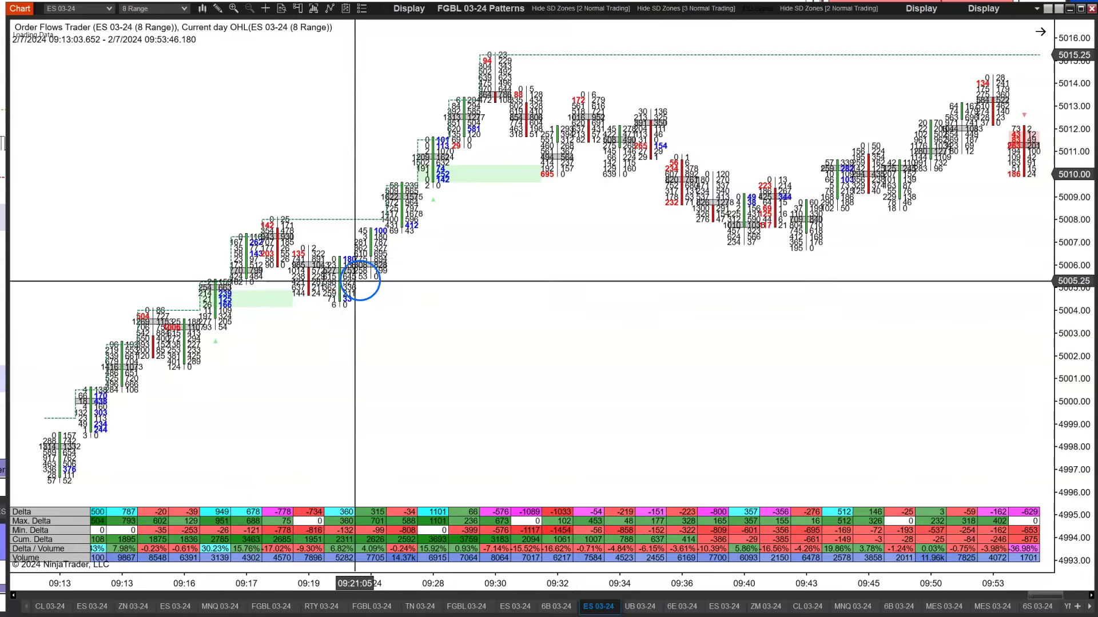
scroll(342, 298, down, 5)
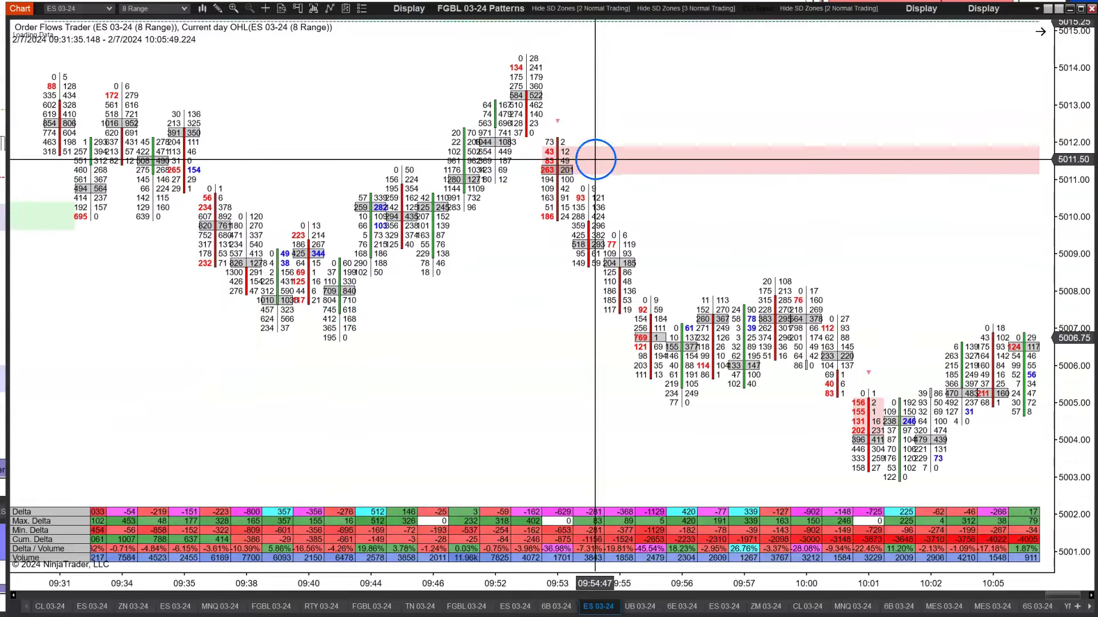
scroll(542, 216, down, 3)
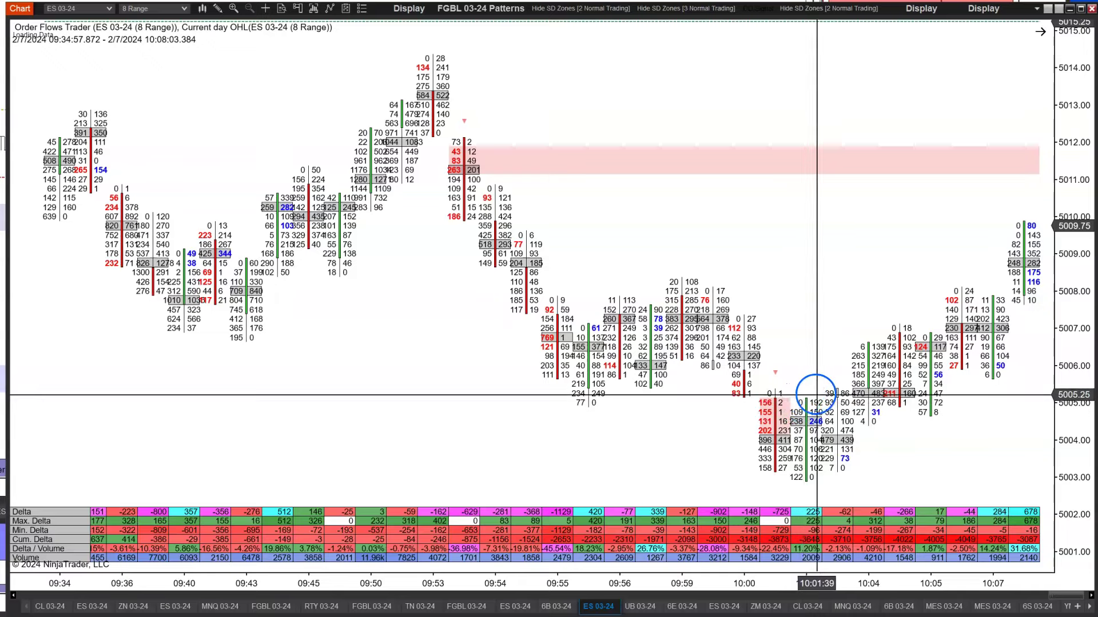
scroll(817, 394, up, 20)
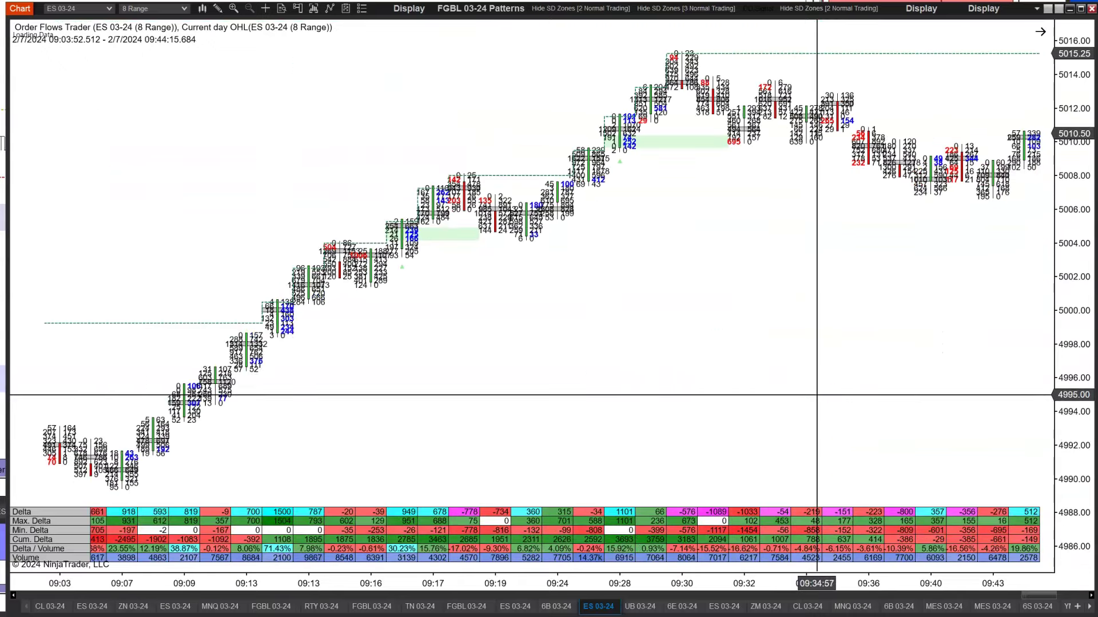
scroll(817, 395, up, 10)
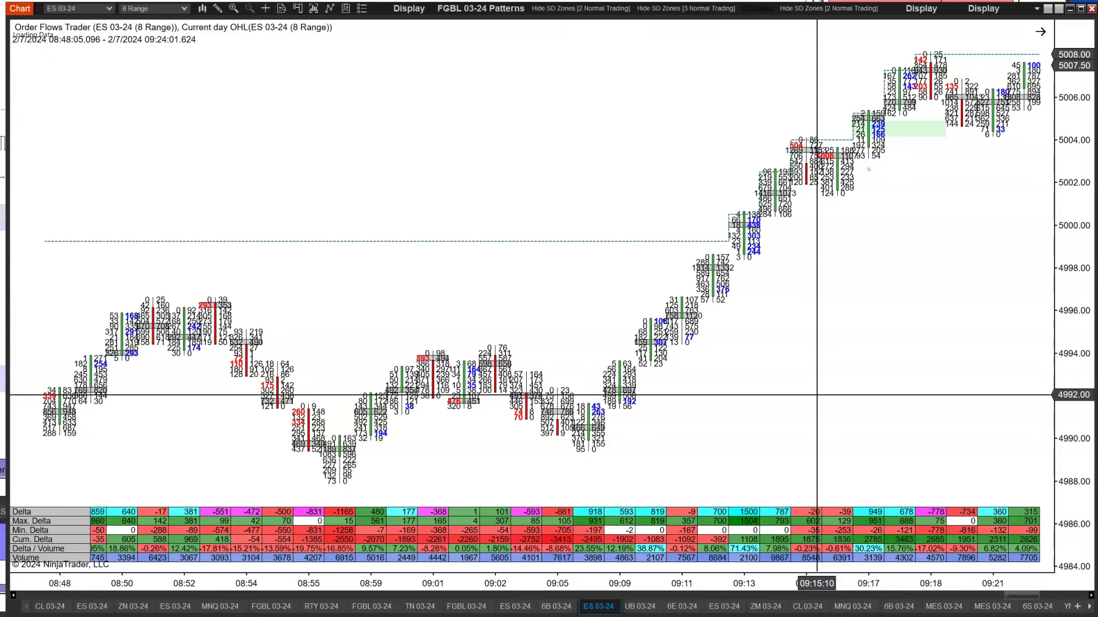
Step: Switch to the 15-second MNQ 03-24 chart, go to its latest bars and widen them to make the footprints legible
click(220, 606)
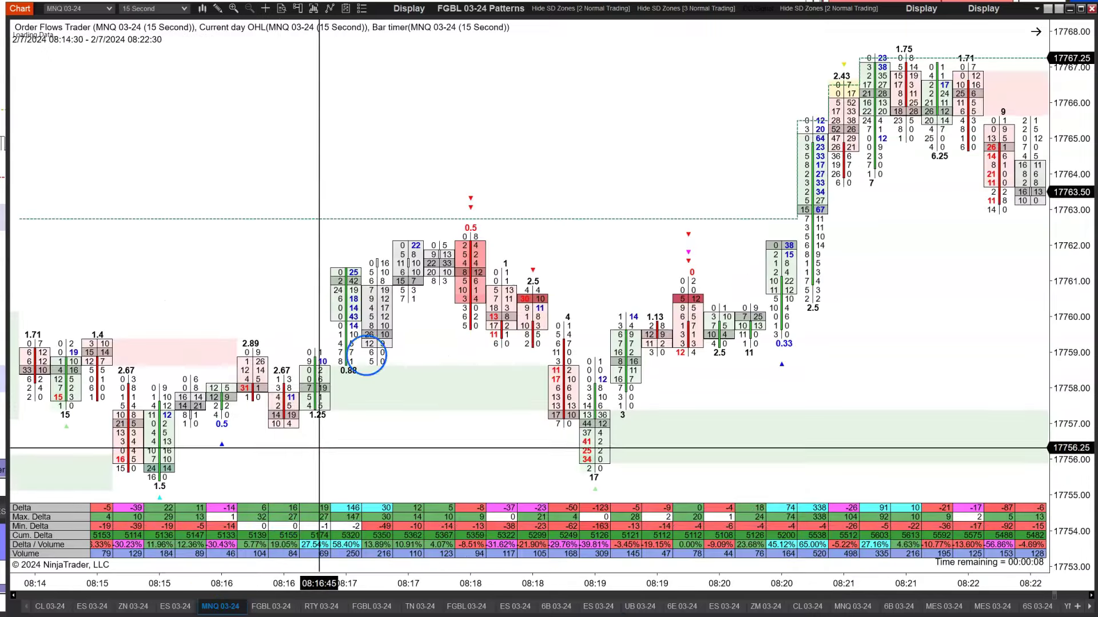
scroll(735, 480, down, 5)
click(1036, 32)
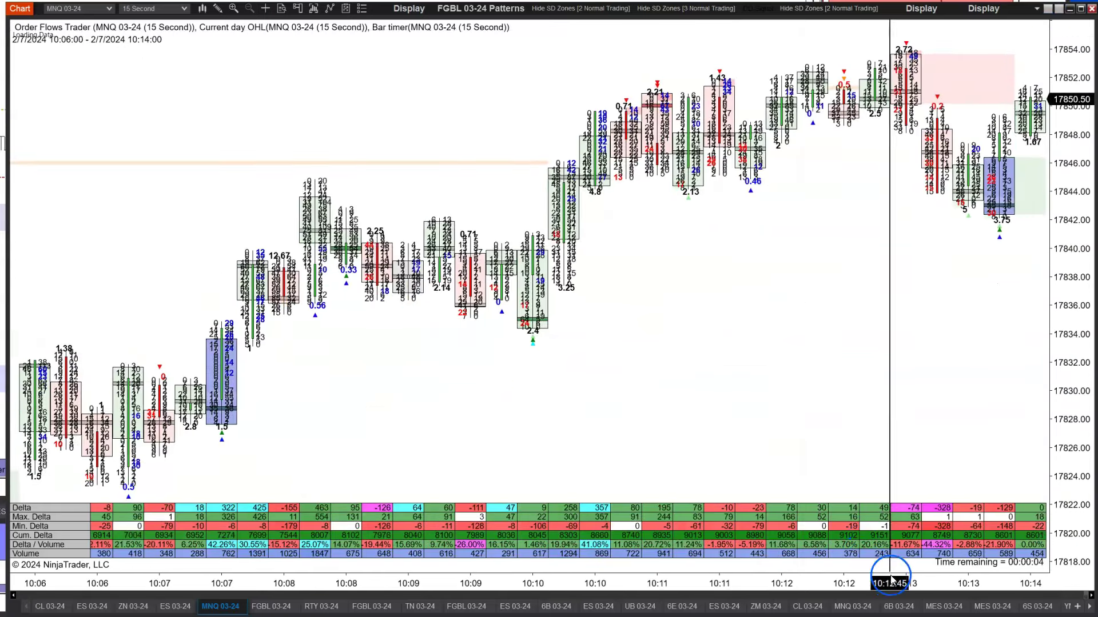
drag(890, 580, 806, 583)
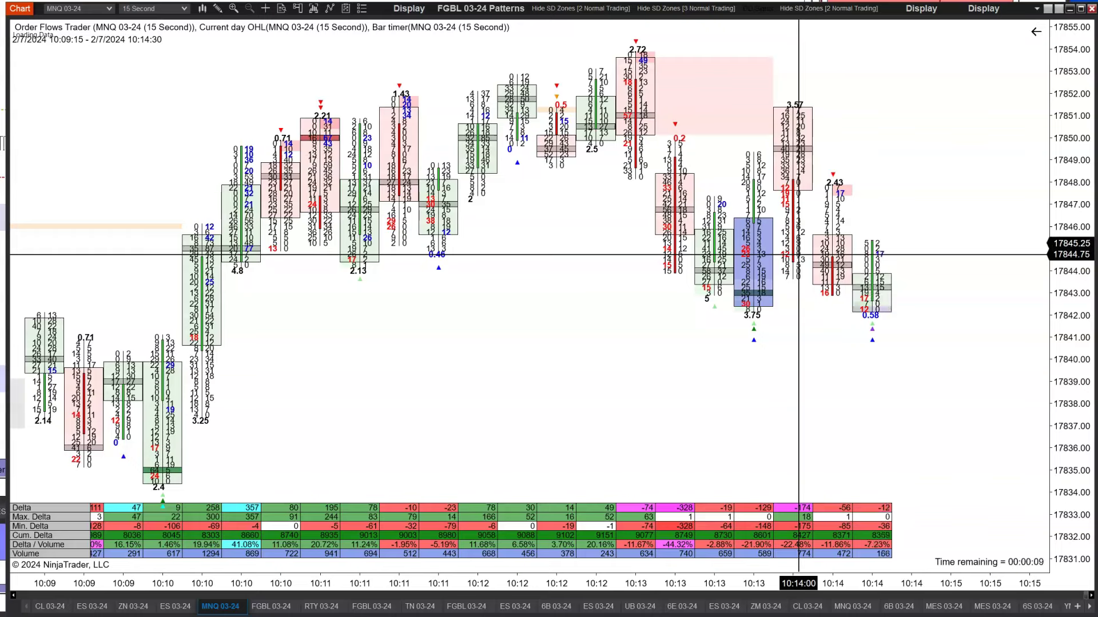
Step: Switch from the MNQ chart to the ES 03-24 chart after 6B 03-24 and set its interval to 5 Minute
click(764, 246)
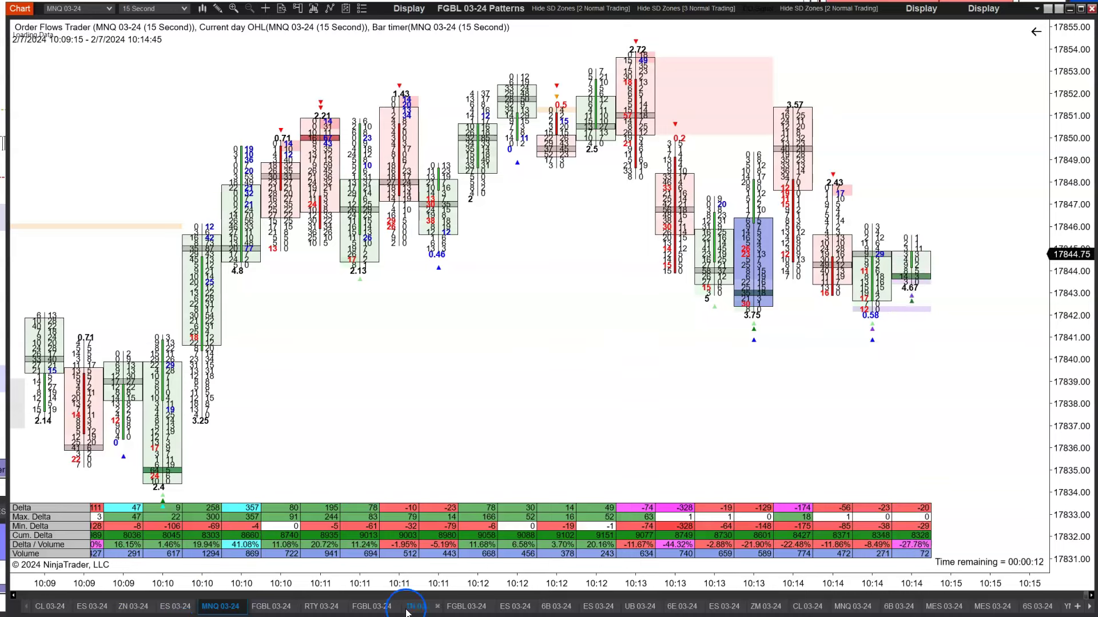
click(516, 613)
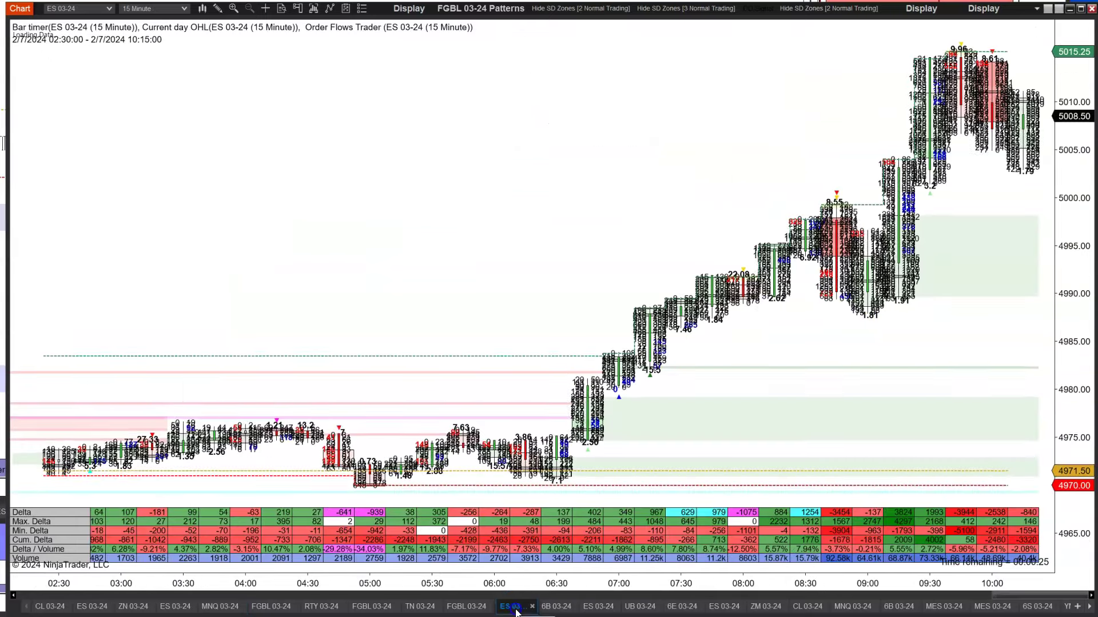
click(601, 613)
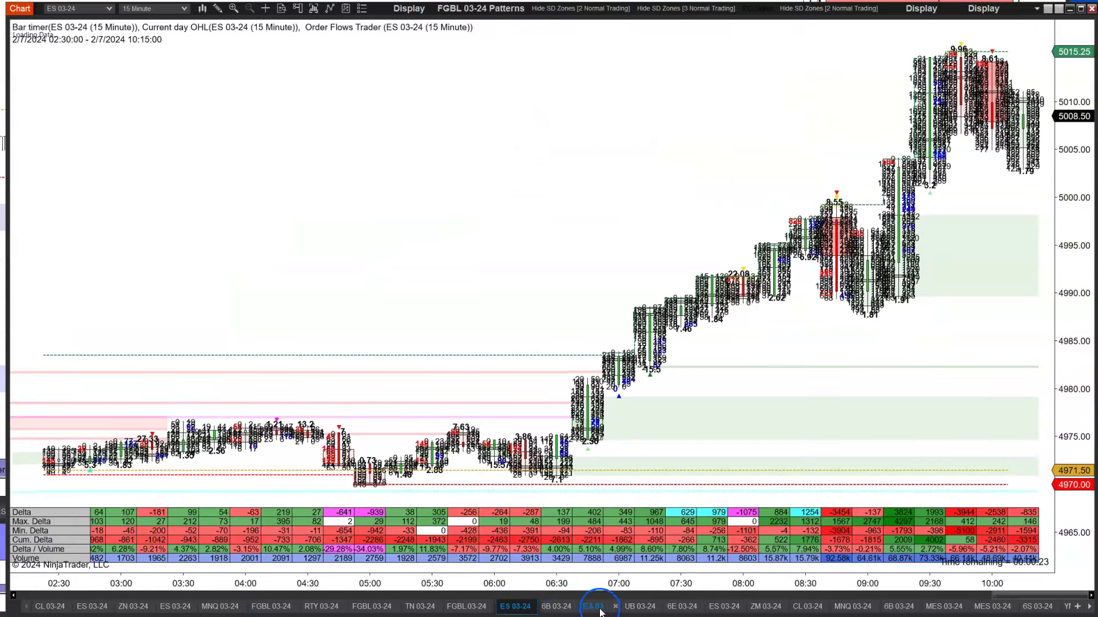
click(186, 9)
click(258, 24)
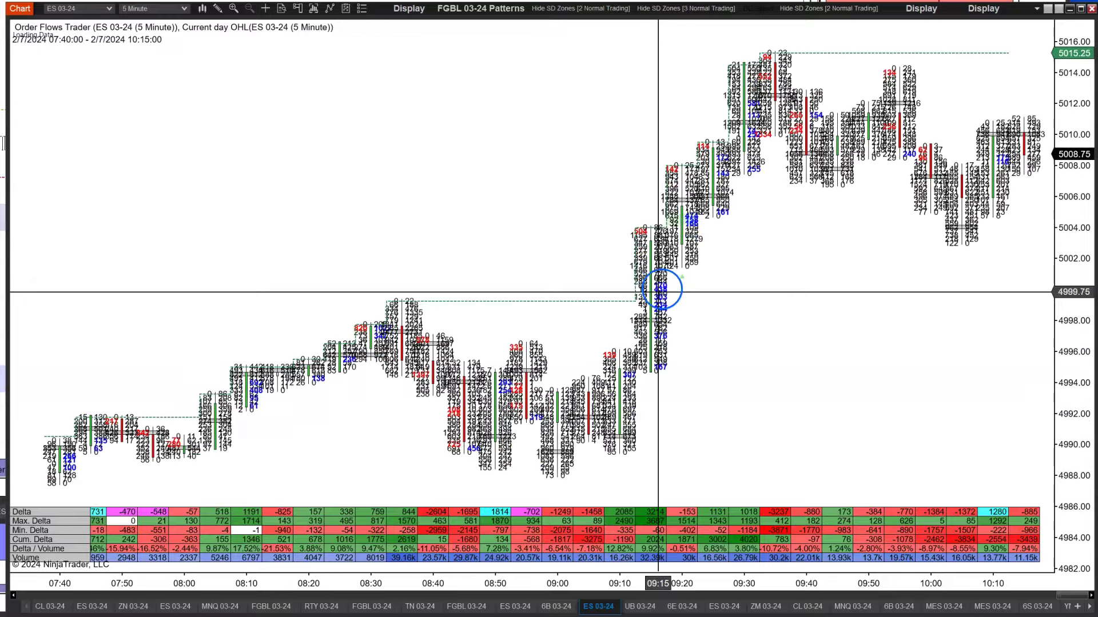
Step: Widen the 5-minute ES bars and stretch the price scale to read the 09:15 footprint between about 4995 and 5004
drag(679, 579, 581, 595)
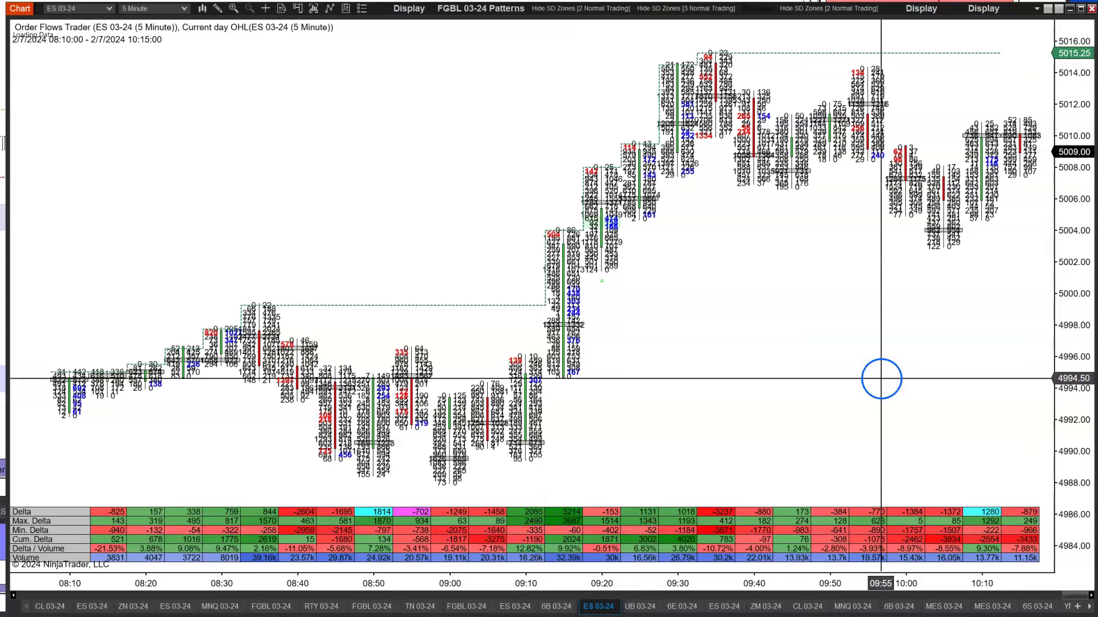
drag(1070, 392, 1074, 265)
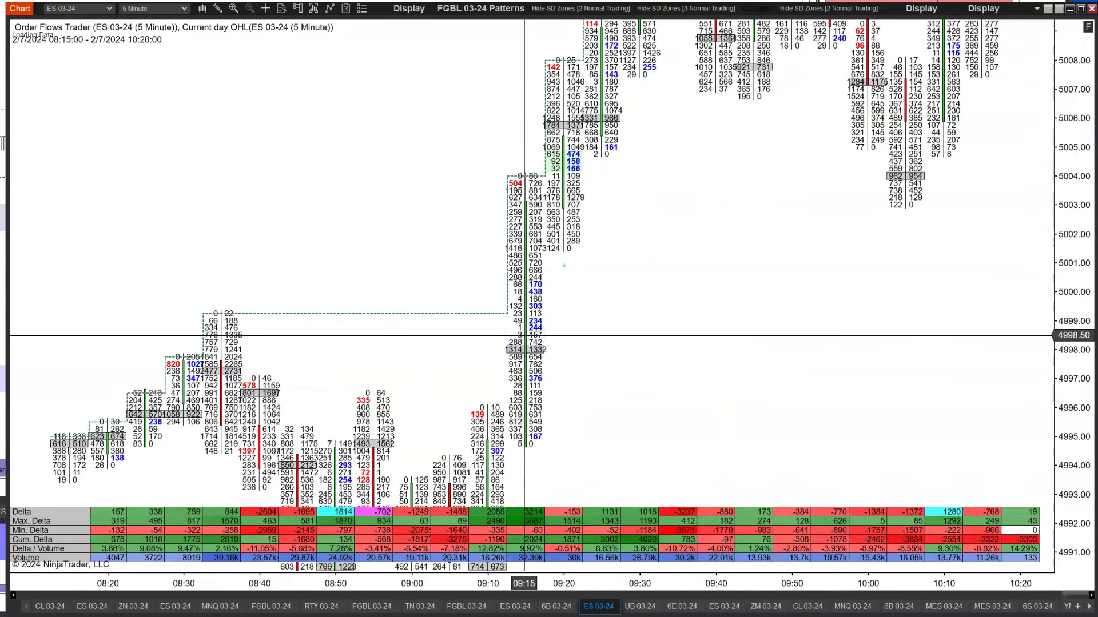
mouse_move(568, 183)
mouse_down()
mouse_move(569, 154)
mouse_move(534, 311)
mouse_move(534, 412)
mouse_move(526, 175)
mouse_move(542, 463)
mouse_move(540, 269)
mouse_move(531, 296)
mouse_move(543, 349)
mouse_move(580, 159)
mouse_up()
Step: Examine the widened 5-minute ES footprints from 09:15 to 10:20, including the green zone near 5004.50 at 09:20
scroll(738, 369, down, 3)
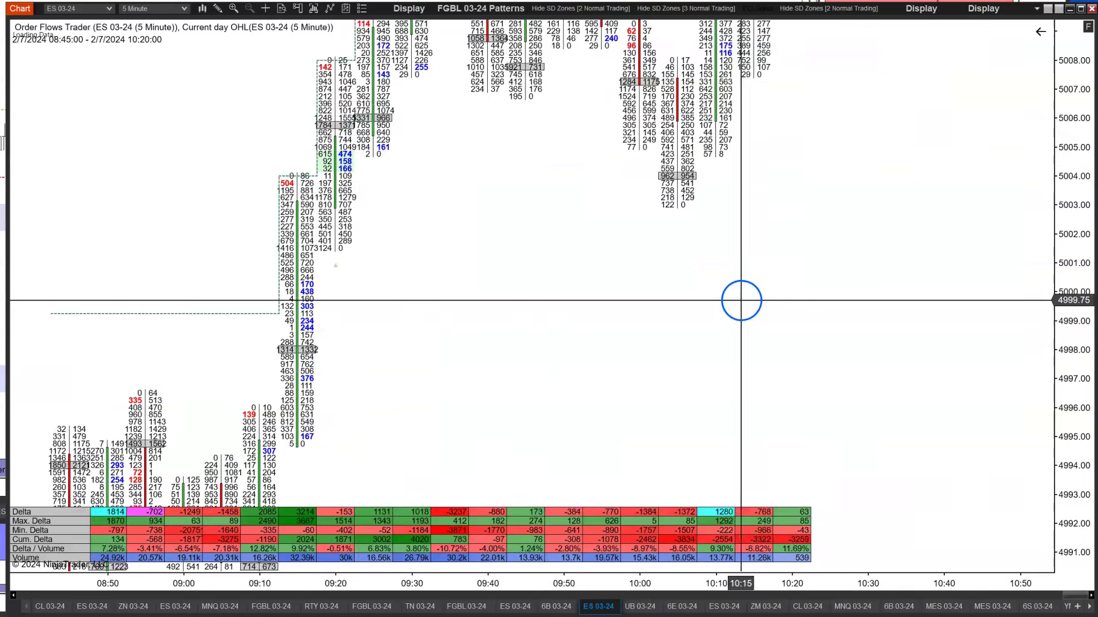
drag(1090, 33, 608, 163)
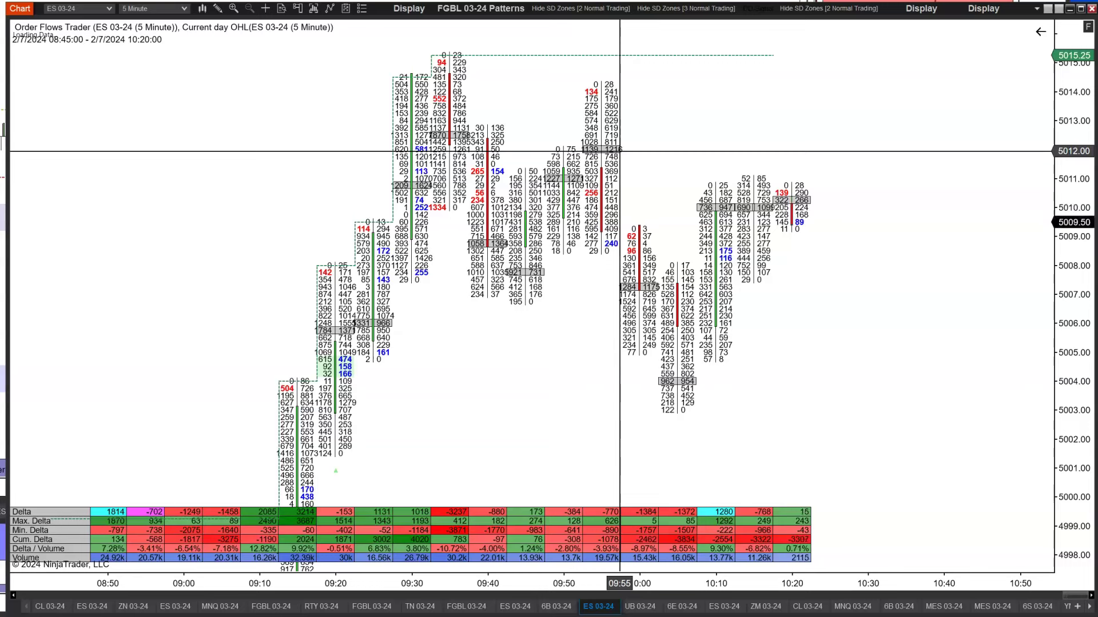
drag(729, 584, 625, 583)
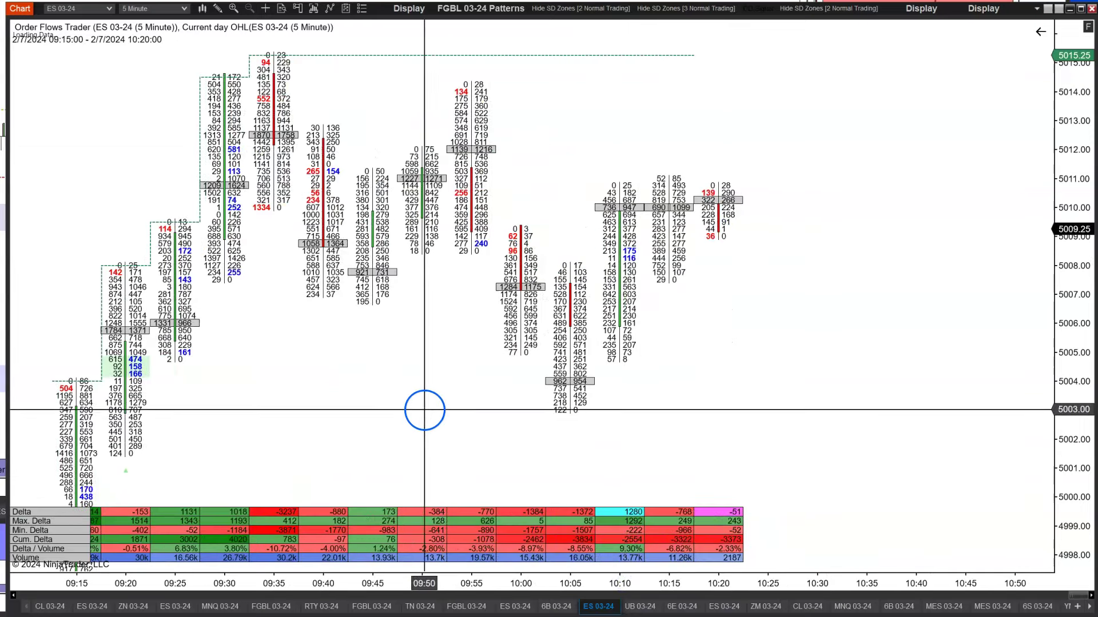